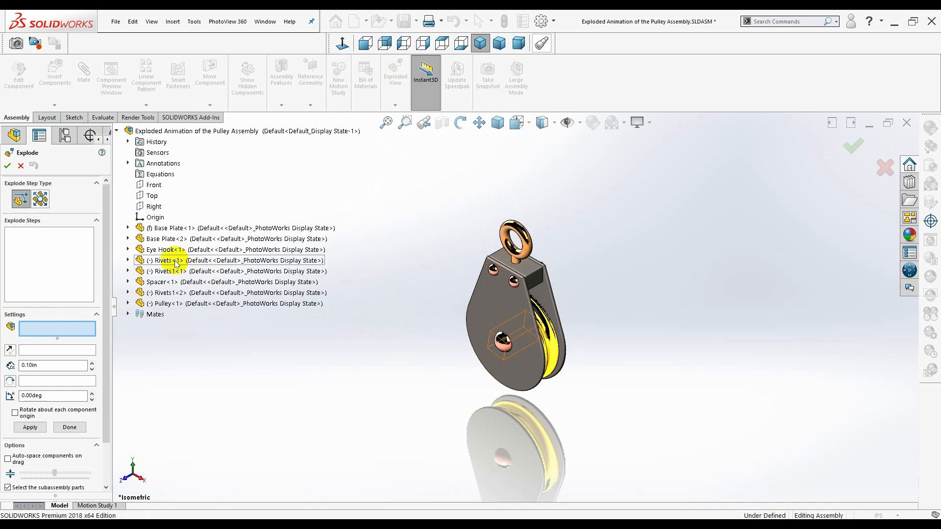
Explode the large center rivet (Rivets<1>) forward along the Z axis, well clear of the front base plate
left_click(177, 263)
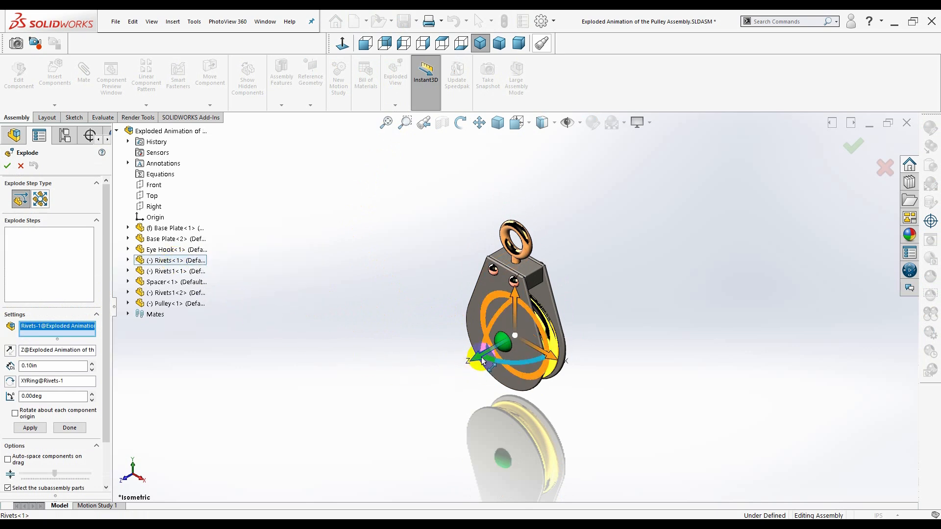
left_click_drag(481, 360, 343, 404)
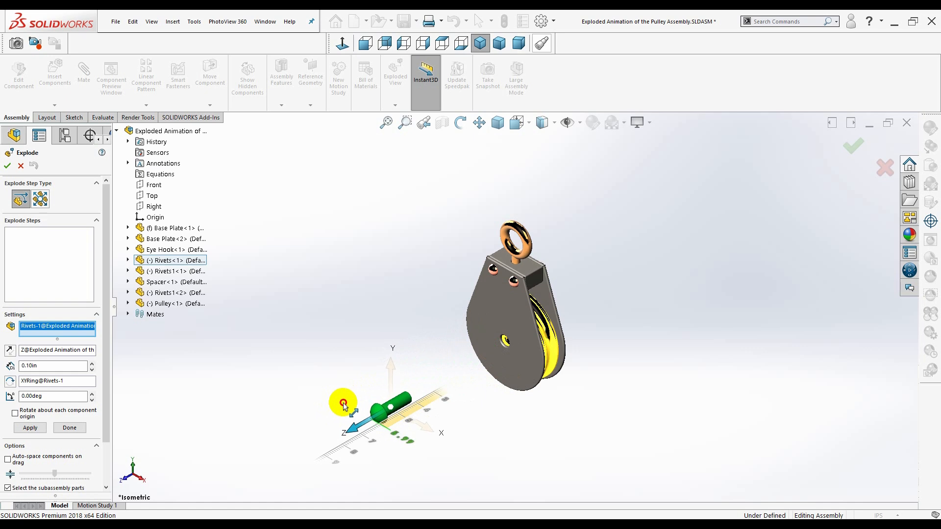
left_click_drag(343, 405, 342, 404)
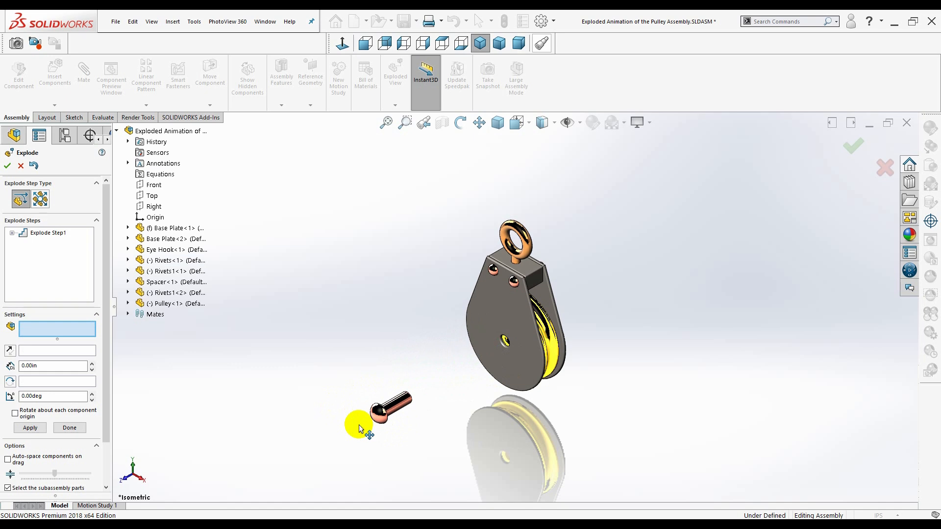
left_click(379, 411)
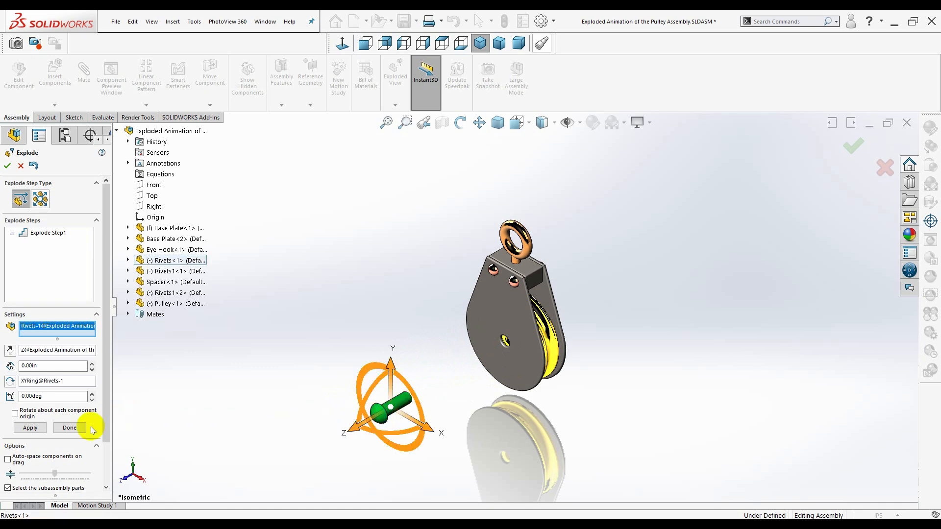
left_click(69, 428)
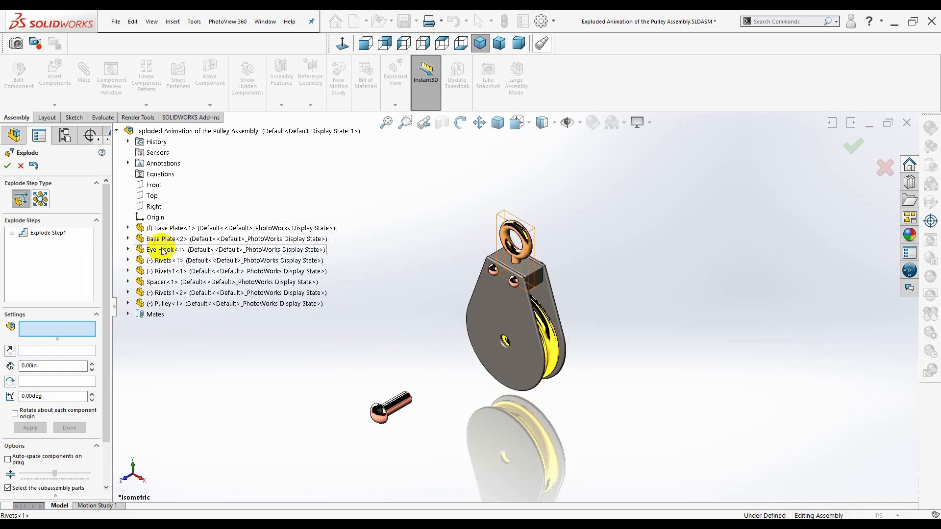
Add an explode step moving the yellow pulley straight down along the Y axis until it sits below the base plates
left_click(159, 305)
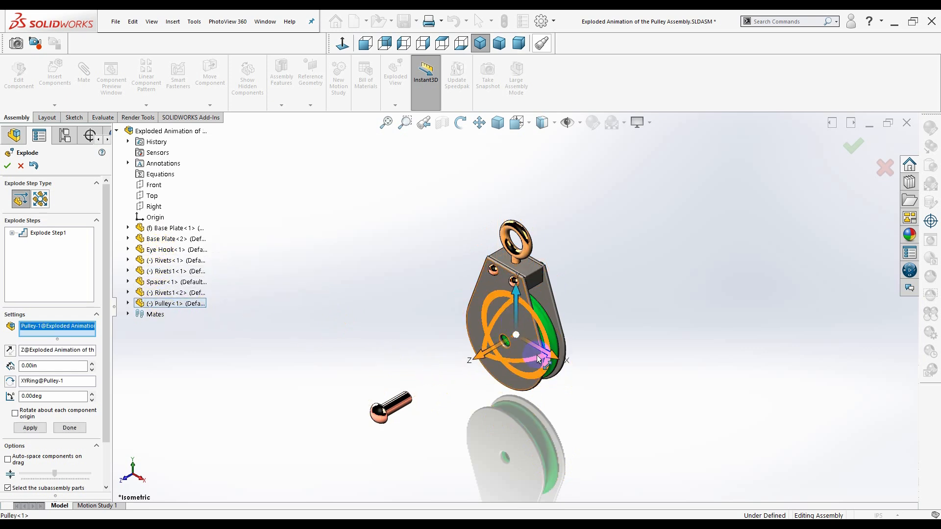
scroll(543, 360, "down", 1)
scroll(578, 404, "up", 1)
scroll(577, 404, "down", 1)
scroll(506, 325, "down", 3)
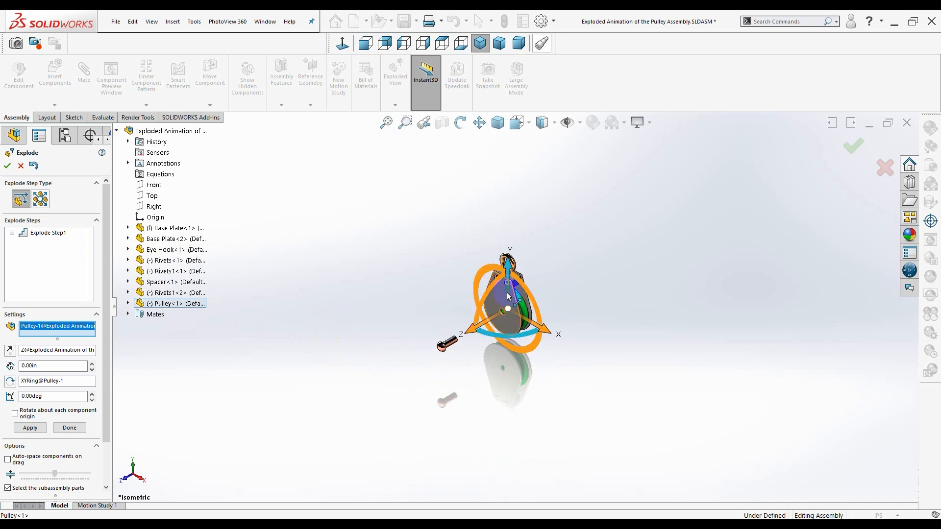
left_click_drag(507, 292, 513, 359)
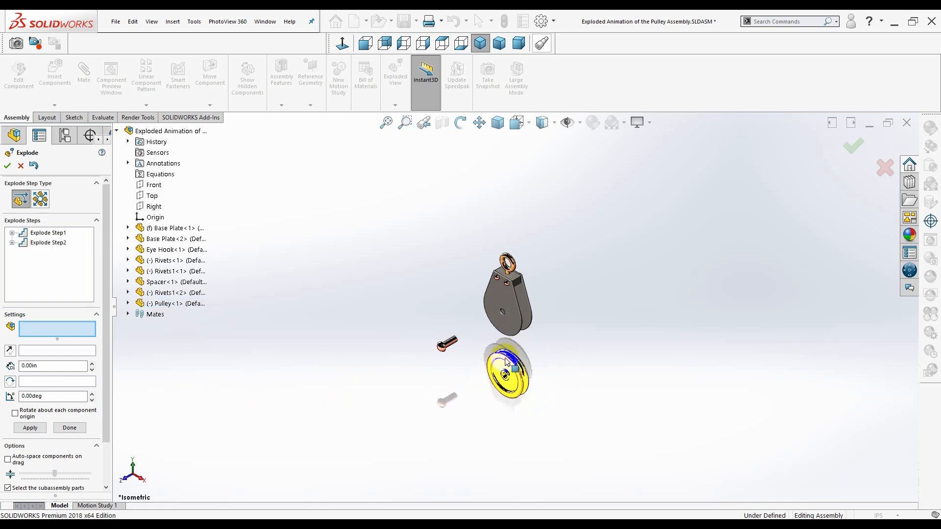
left_click(500, 364)
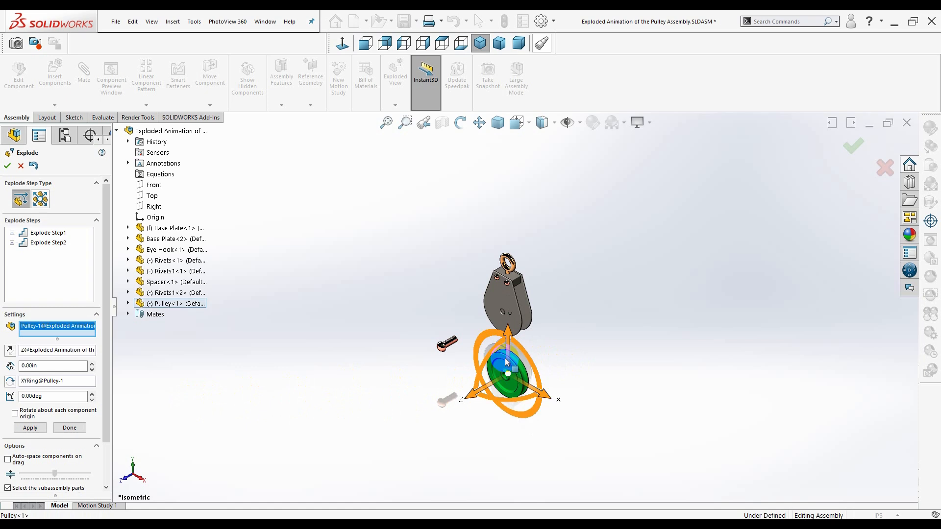
left_click(70, 428)
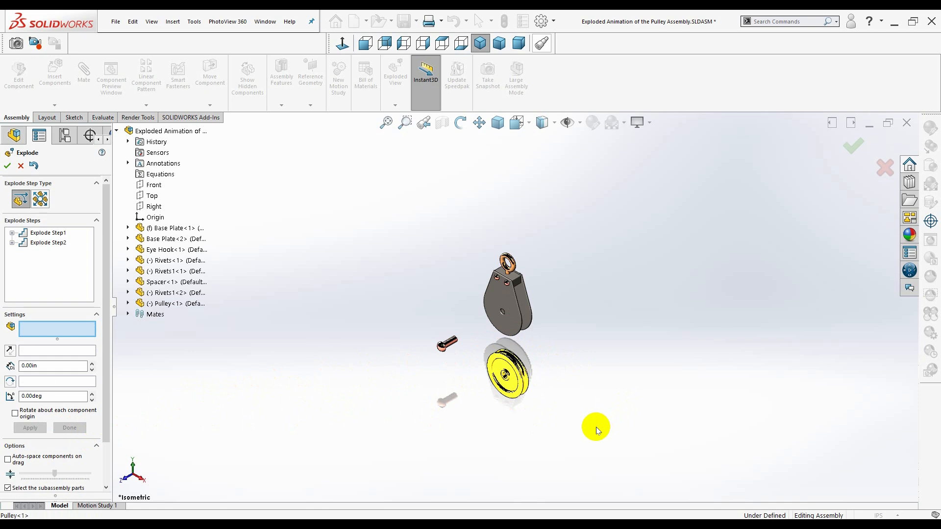
Explode the small rivet Rivets1<2> forward along the Z axis to a position above the large exploded rivet
left_click(159, 294)
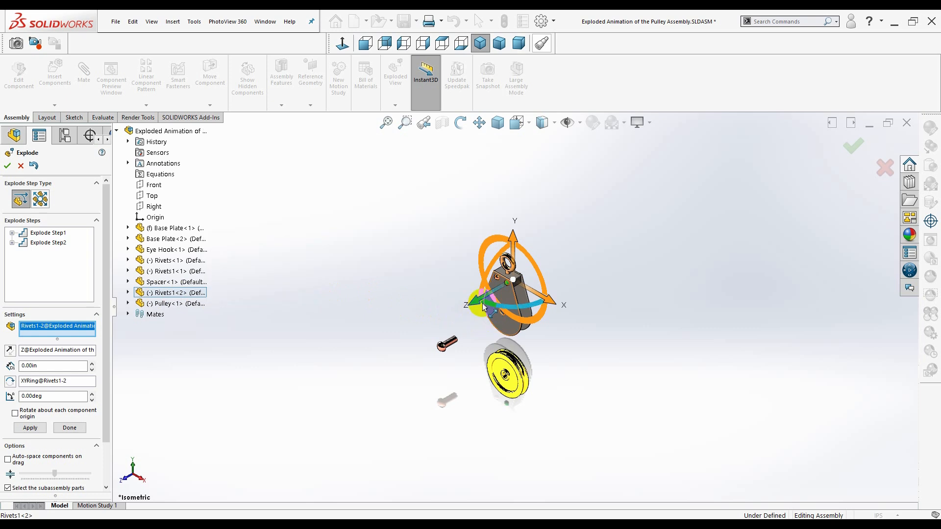
left_click_drag(481, 304, 440, 323)
scroll(417, 328, "down", 3)
scroll(431, 329, "down", 1)
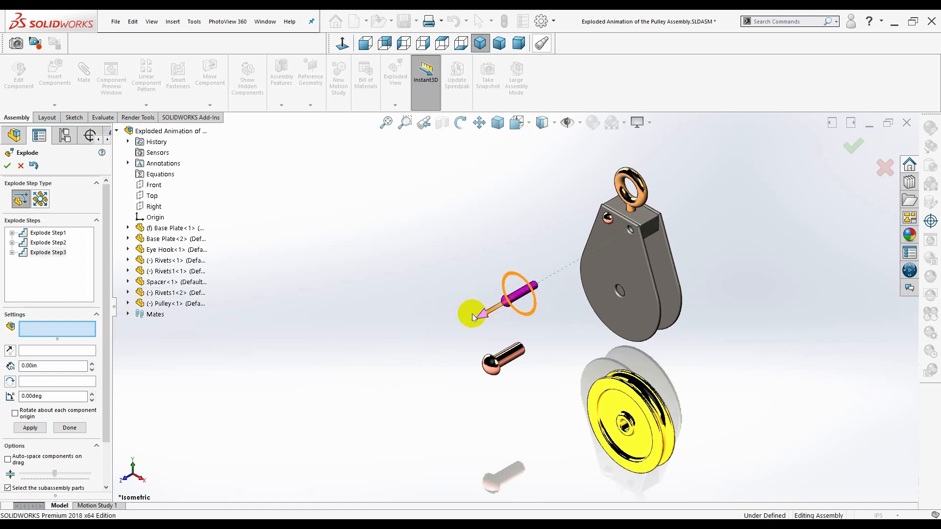
left_click(505, 302)
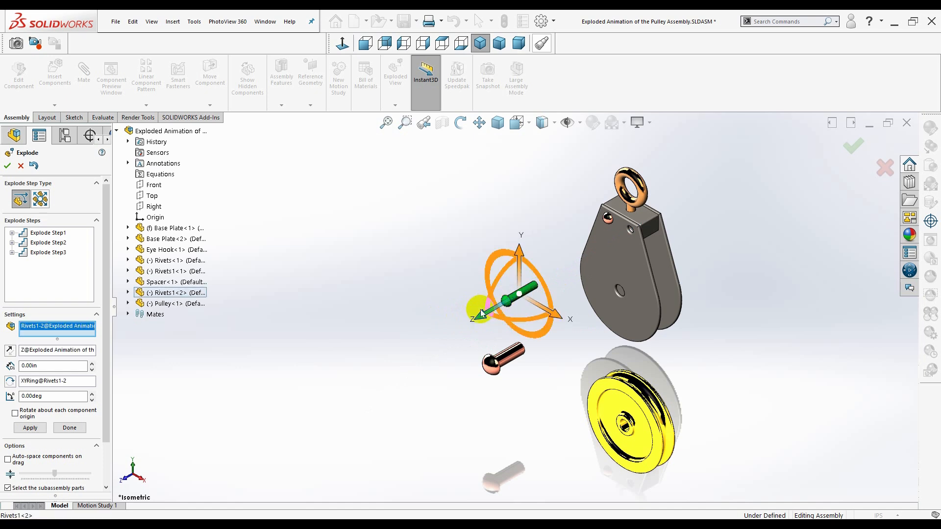
left_click(69, 427)
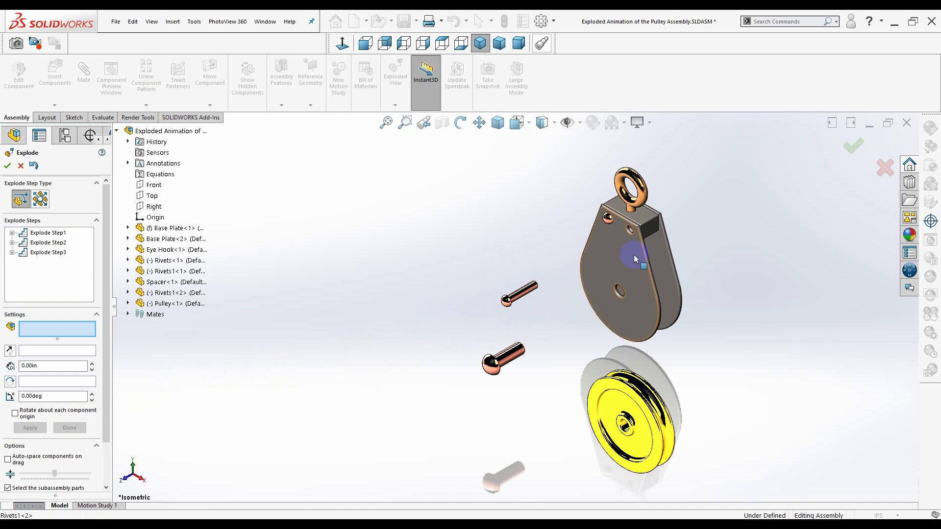
Explode the remaining small rivet, Rivets1<1>, forward along the Z axis to sit beside the other small rivet
left_click(601, 219)
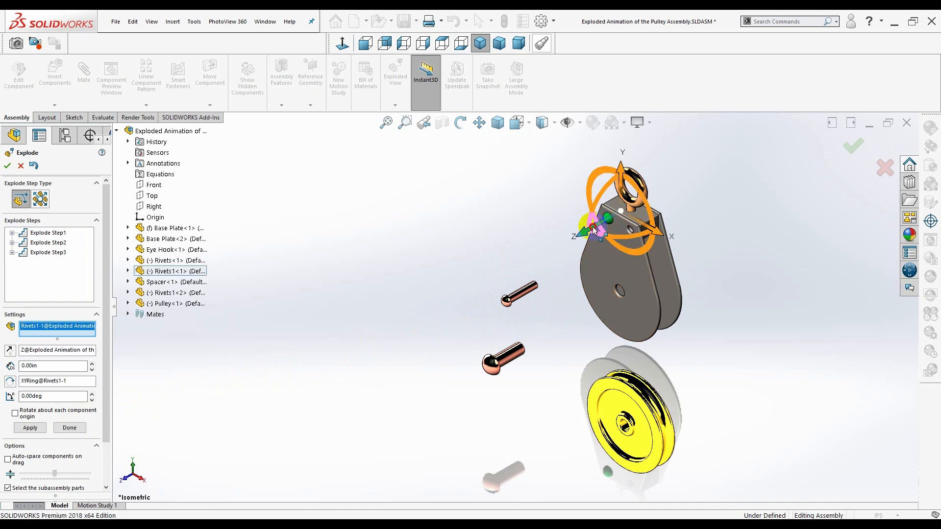
left_click_drag(594, 230, 472, 290)
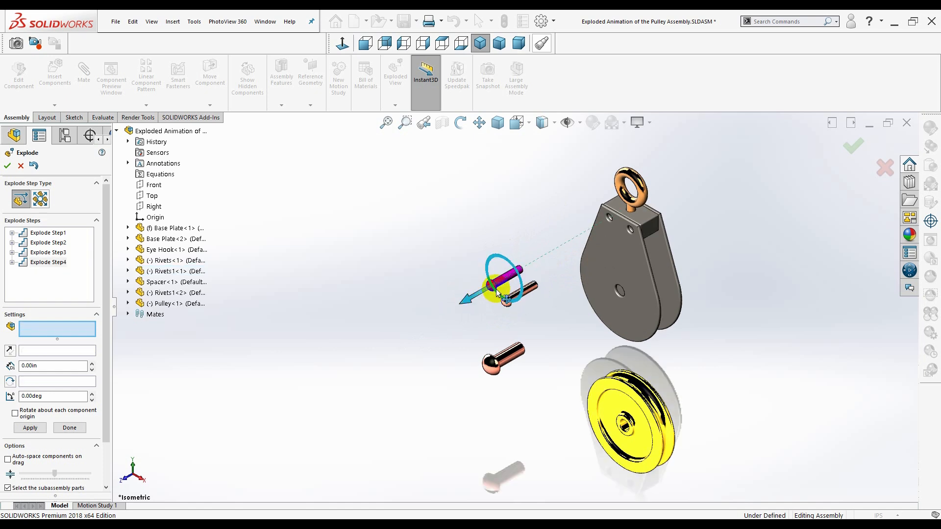
left_click(493, 288)
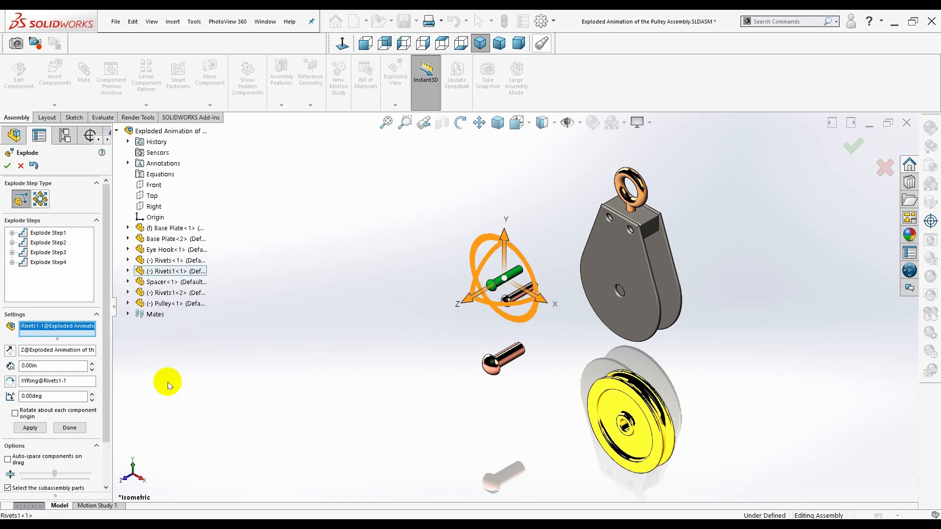
left_click(70, 427)
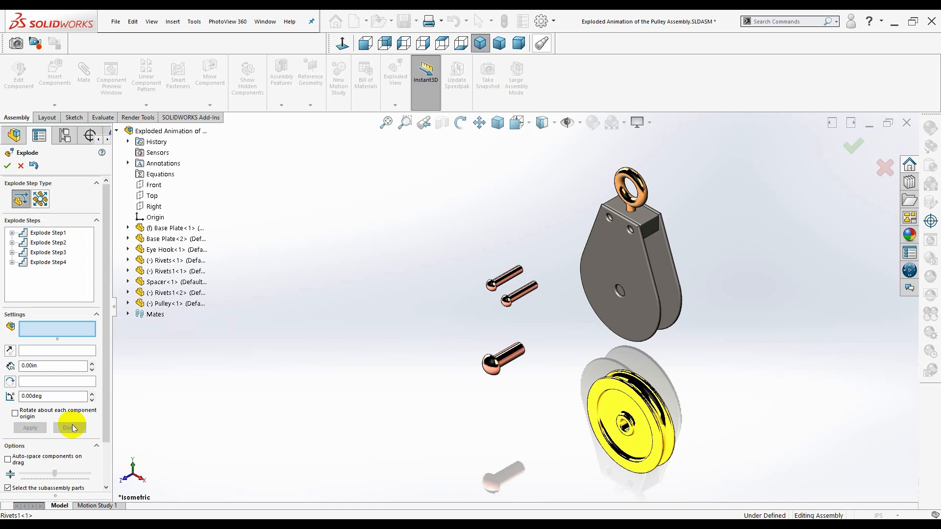
Explode the front plate, Base Plate<1>, forward along the Z axis to between the spacer and the exploded rivets
left_click(169, 229)
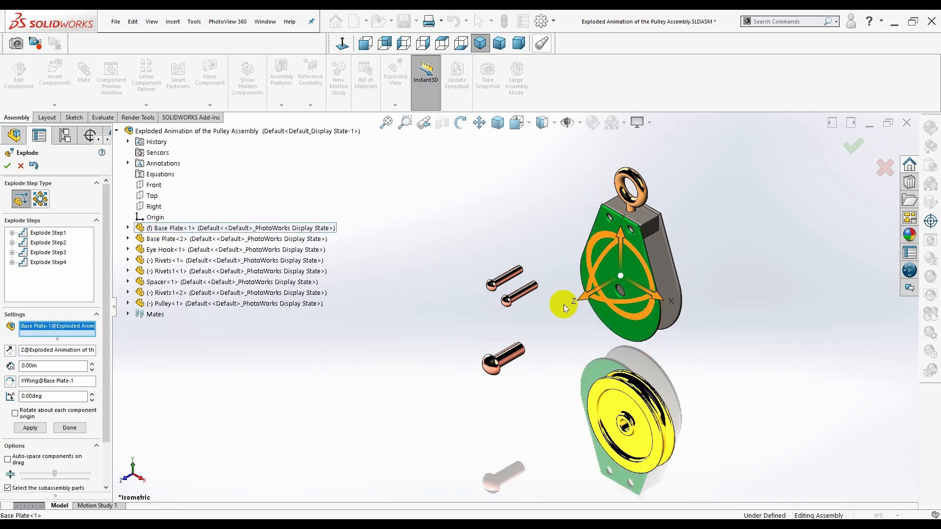
left_click_drag(580, 311, 526, 308)
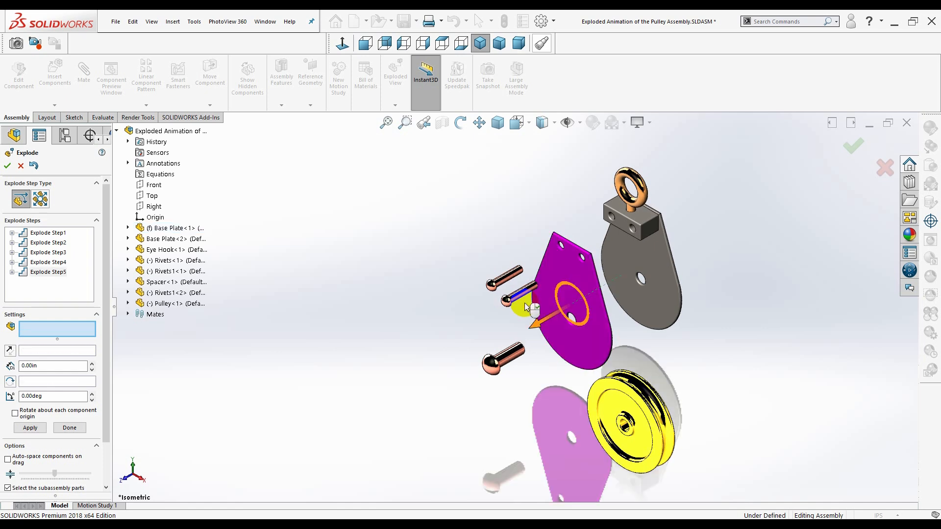
left_click(557, 318)
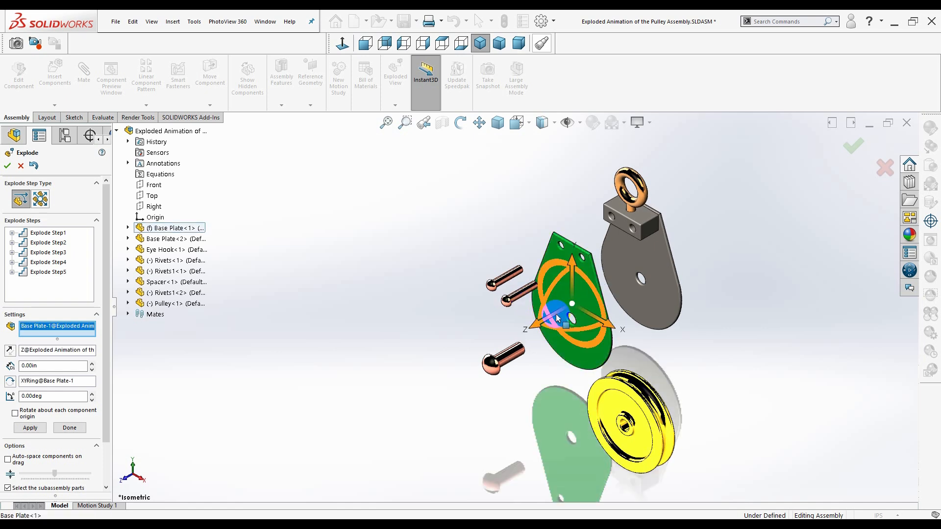
left_click(69, 428)
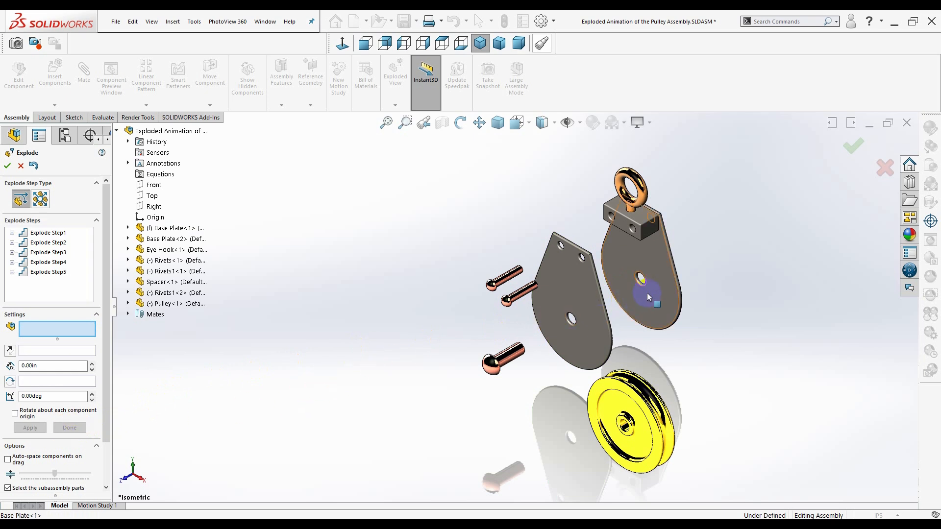
Explode the rear plate, Base Plate<2>, backward along the Z axis, away from the spacer
left_click(177, 243)
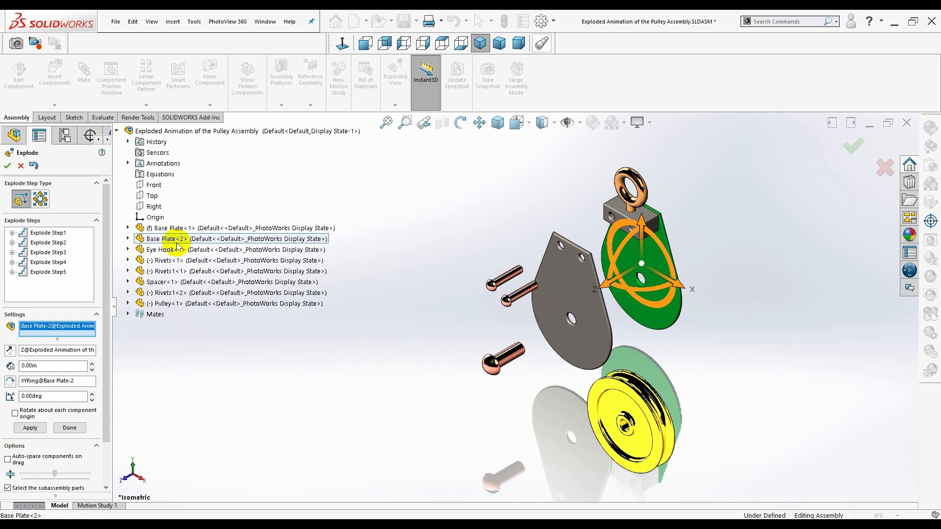
left_click_drag(612, 285, 653, 242)
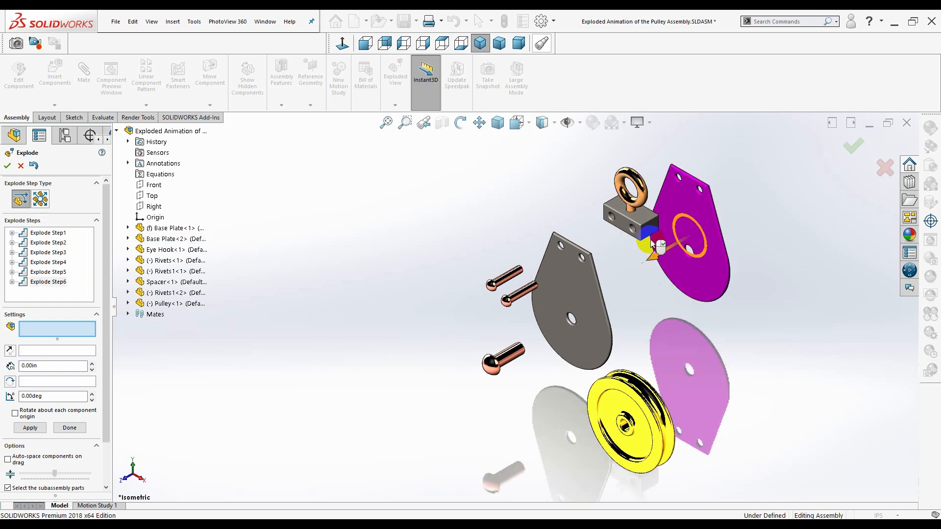
left_click(677, 250)
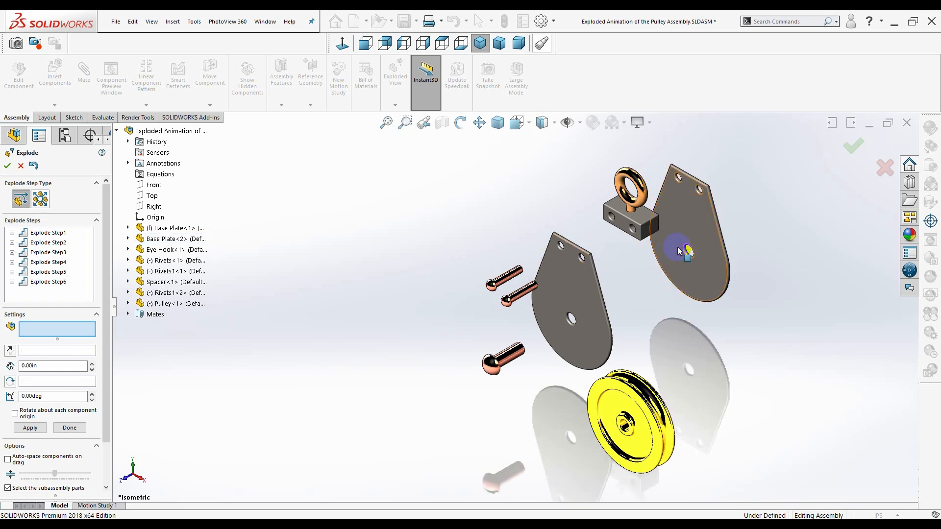
left_click(71, 428)
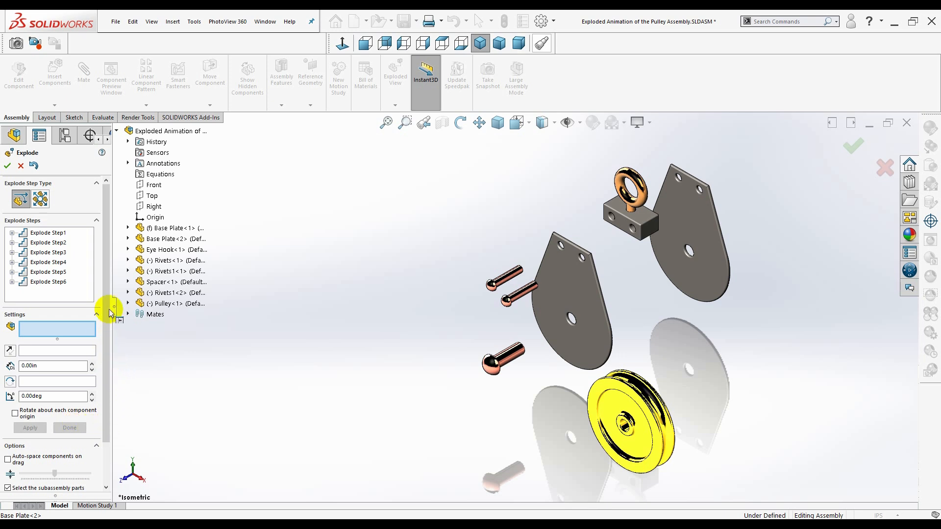
Explode the eye hook upward along the Y axis by about 2 in, clear of the spacer block
left_click(156, 249)
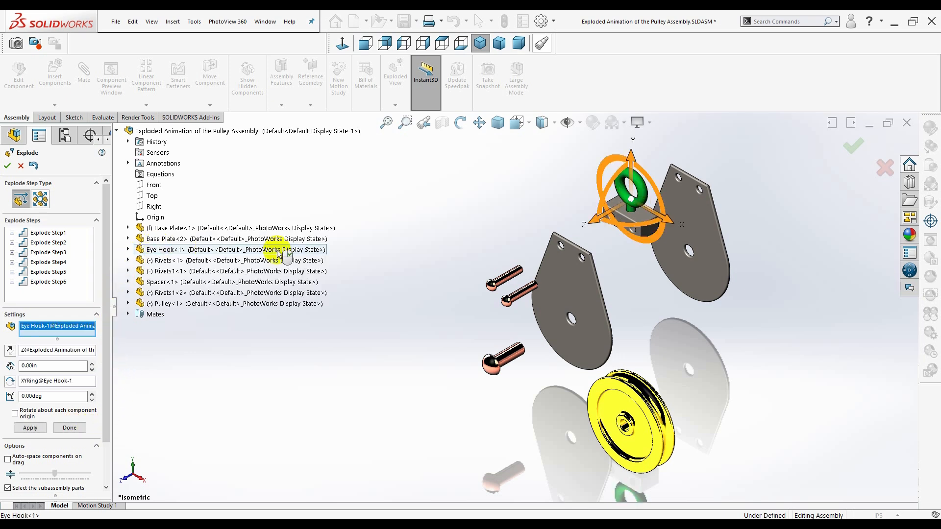
scroll(625, 228, "up", 3)
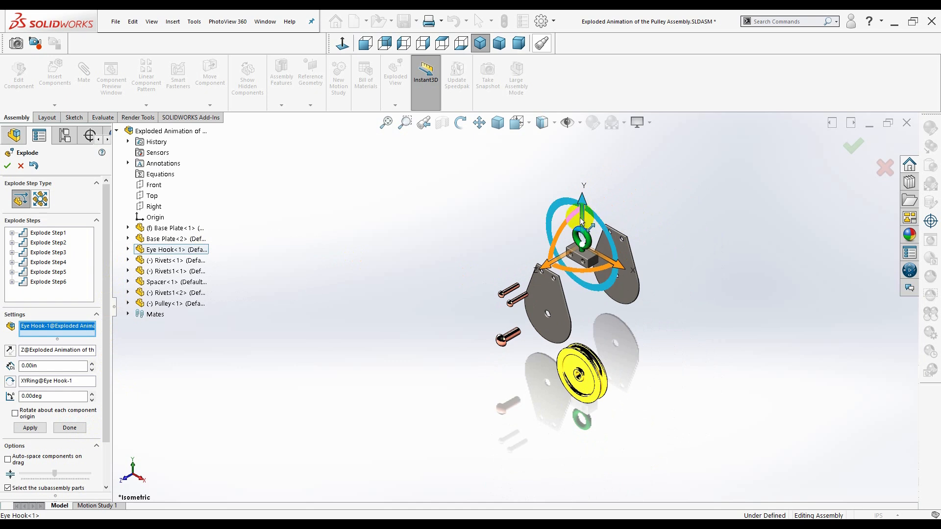
left_click_drag(581, 220, 578, 182)
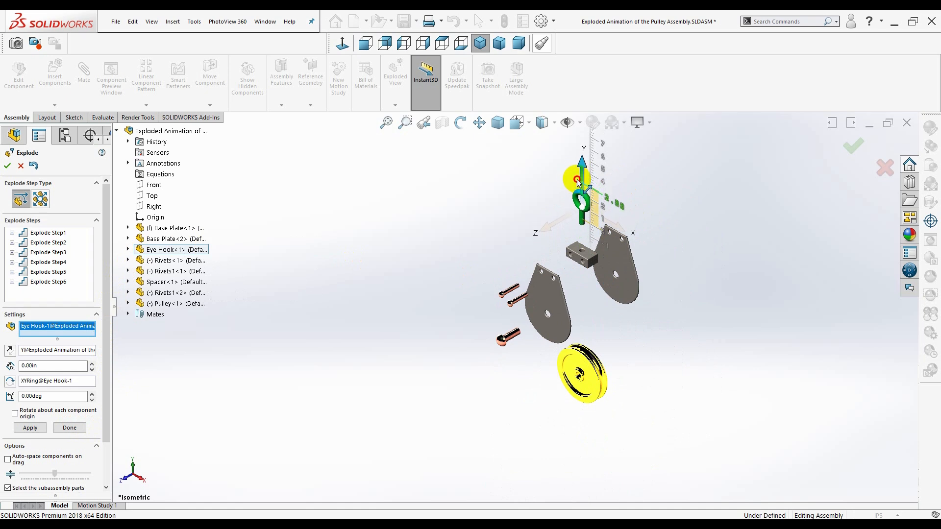
left_click_drag(577, 181, 578, 183)
left_click_drag(577, 182, 578, 182)
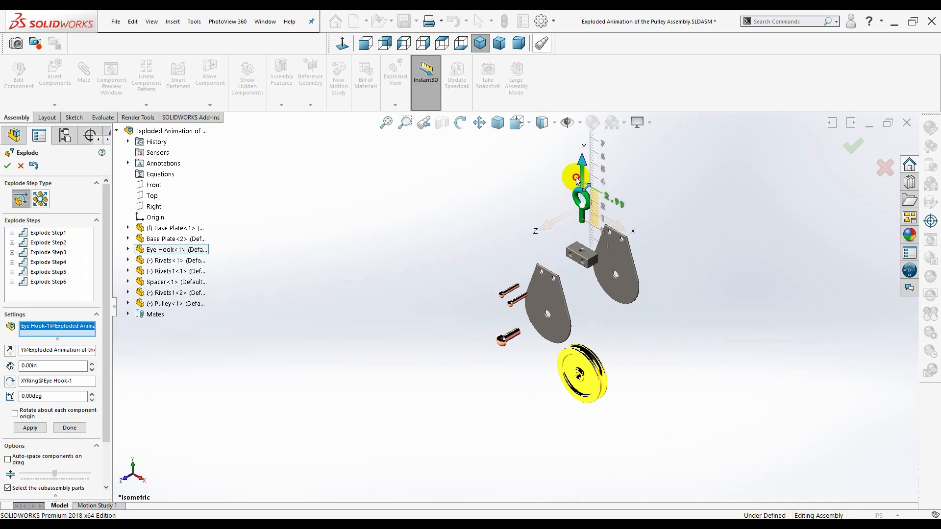
left_click(529, 193)
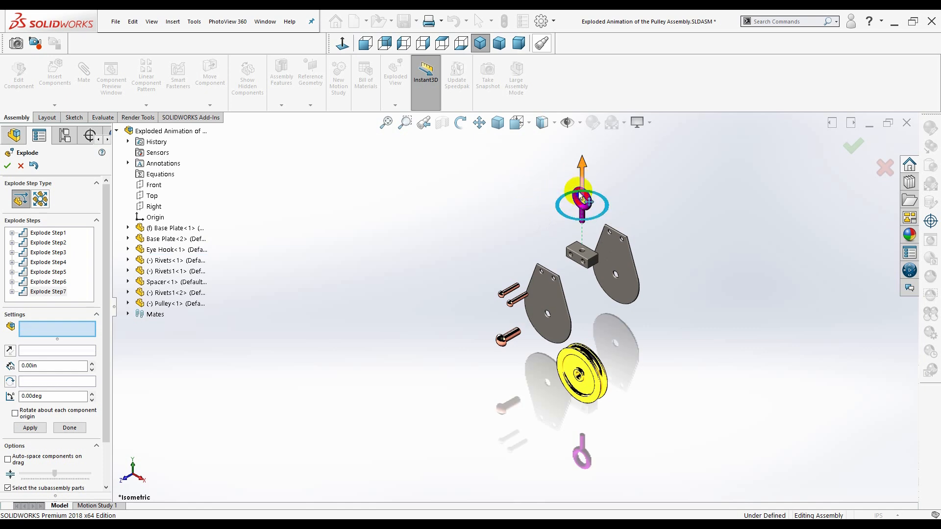
left_click(580, 195)
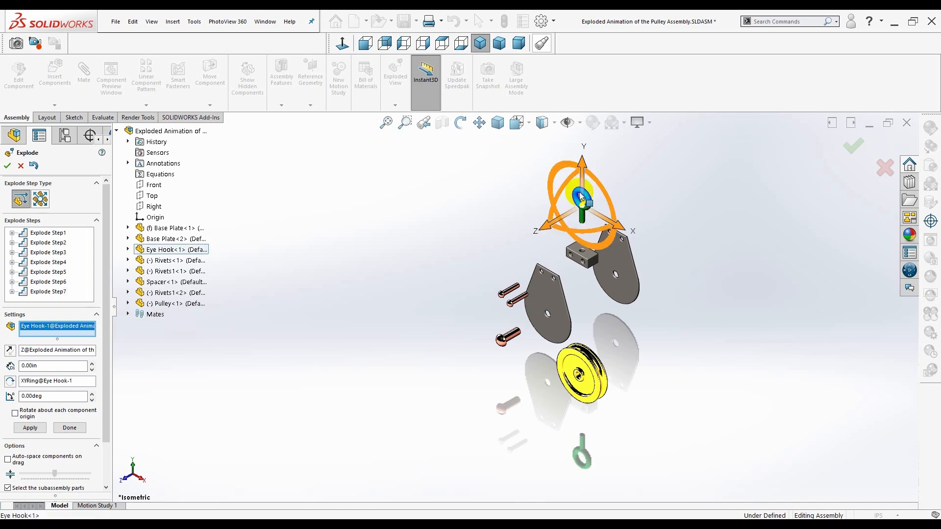
left_click(69, 427)
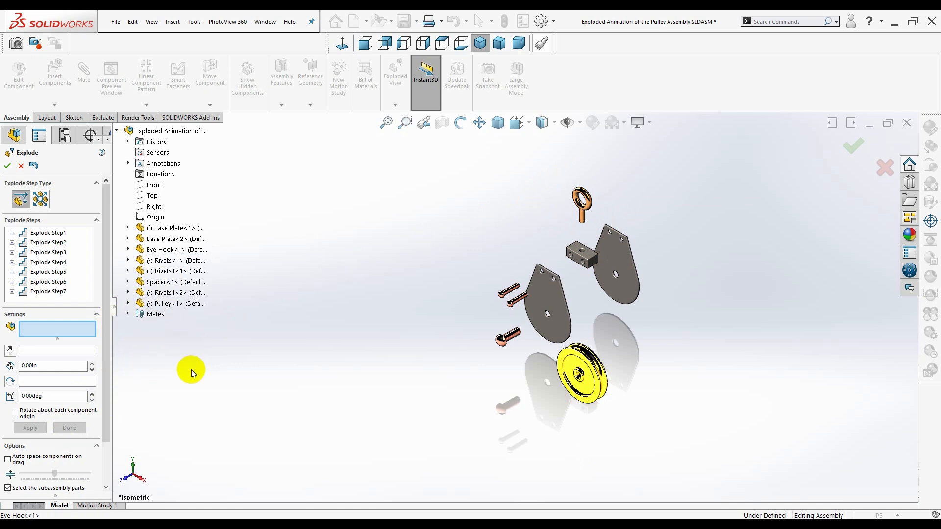
Accept the exploded view of the pulley assembly and create a new motion study
left_click(7, 166)
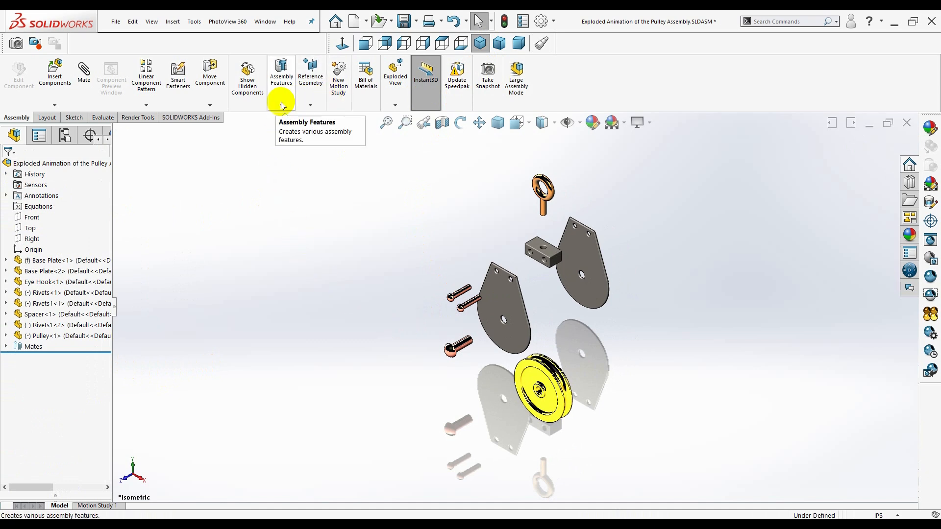
left_click(338, 81)
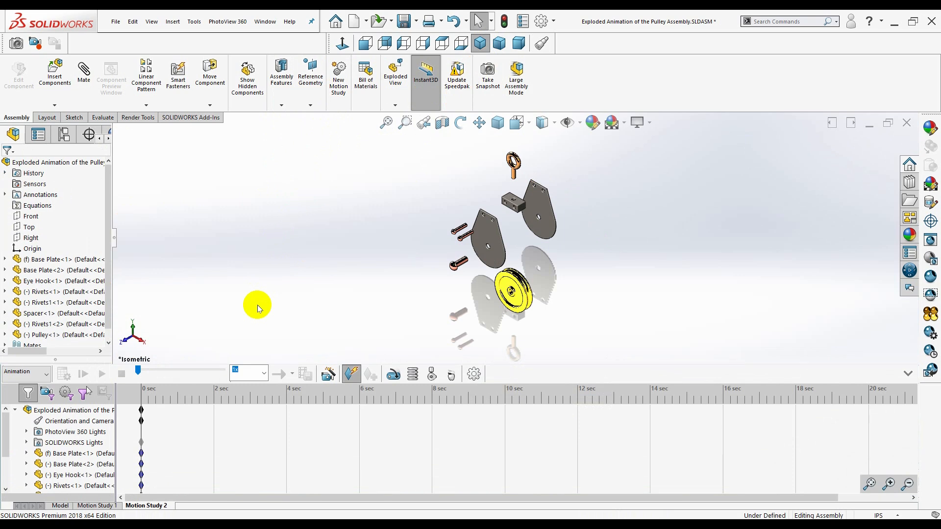
Generate an Explode animation with the Animation Wizard, setting the duration to 15 seconds with a start time of 0
left_click(328, 375)
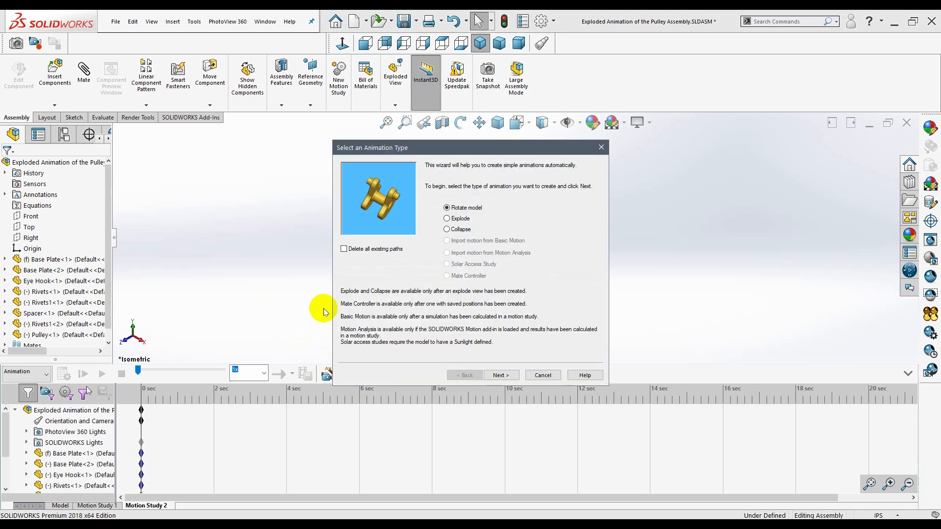
left_click(447, 218)
left_click(501, 375)
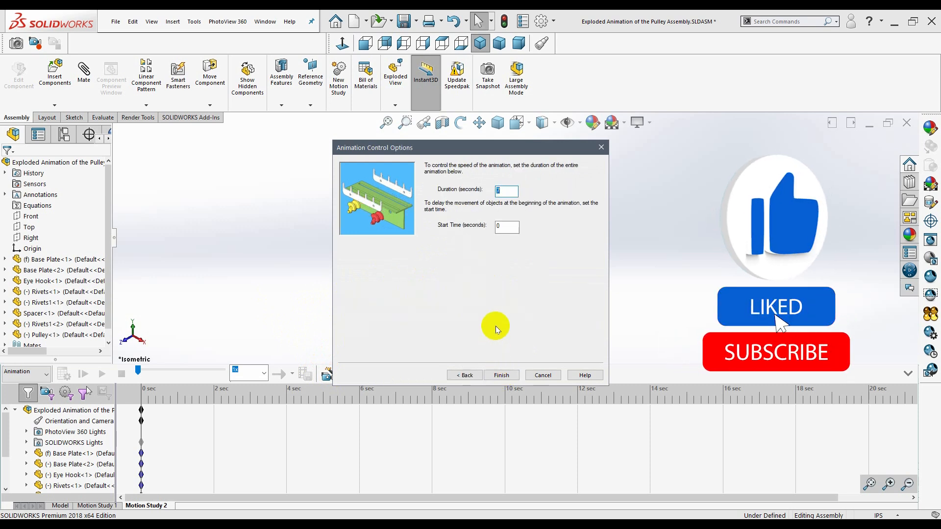
type("15")
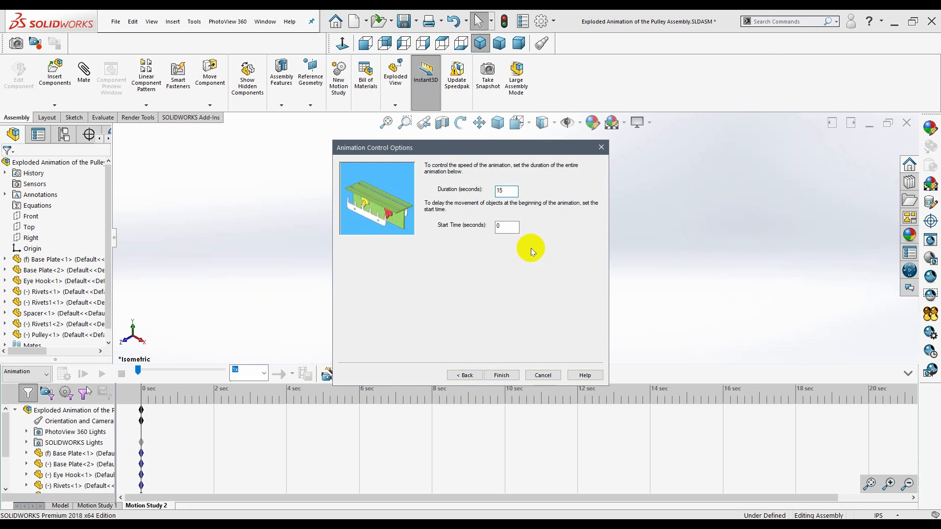
left_click(502, 374)
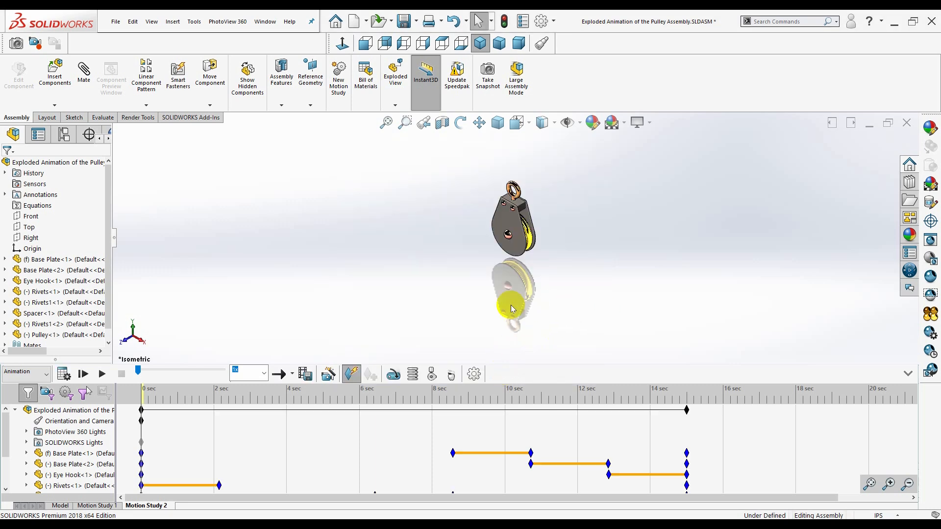
Play the explode animation and review the component motion bars along the timeline
left_click(102, 374)
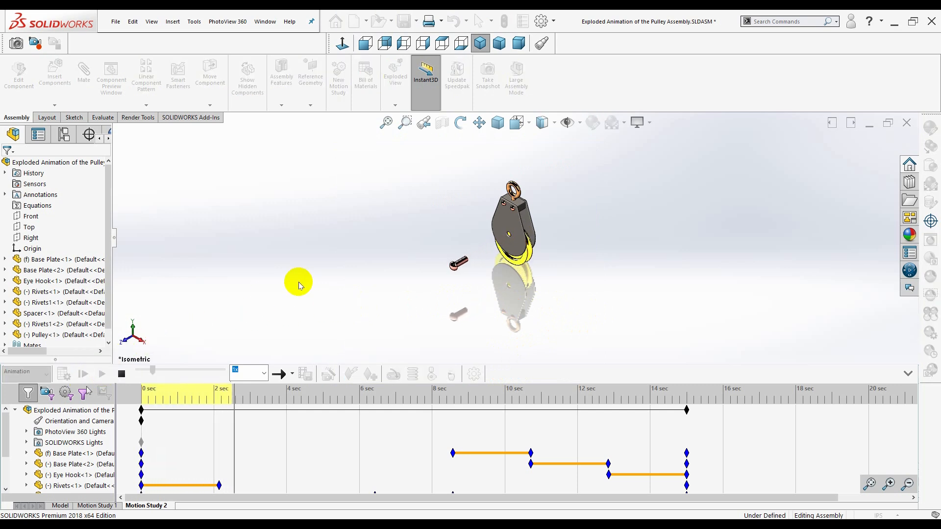
scroll(410, 440, "down", 1)
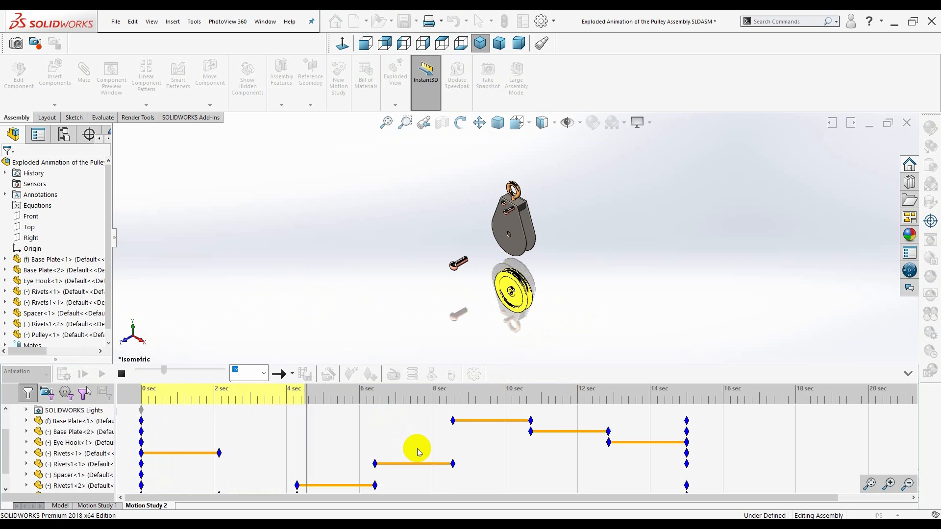
scroll(466, 451, "down", 1)
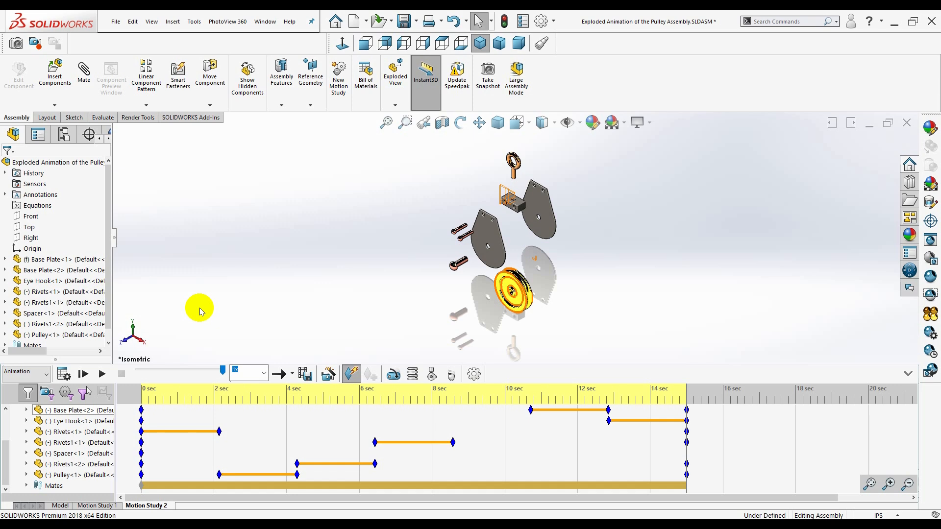
Save the entire animation as an AVI file at 15 frames per second, recalculating the motion study results
left_click(305, 375)
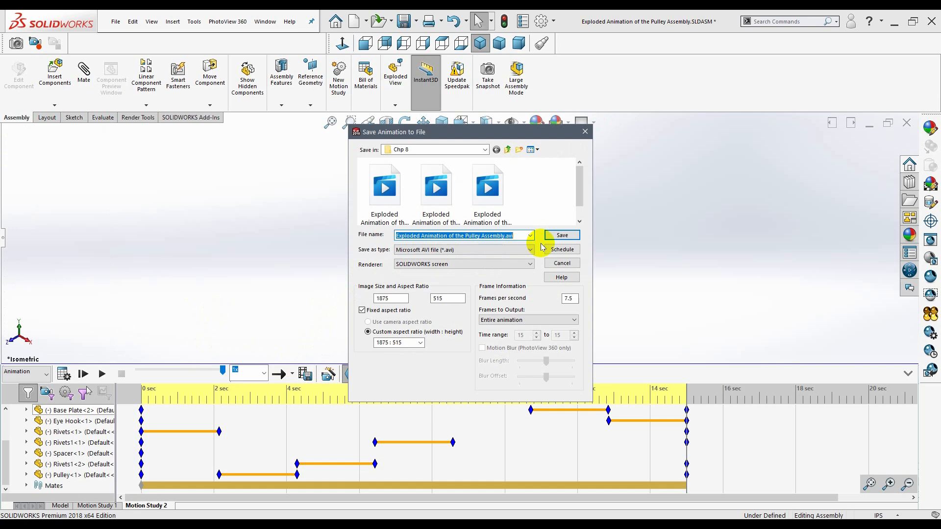
double_click(567, 299)
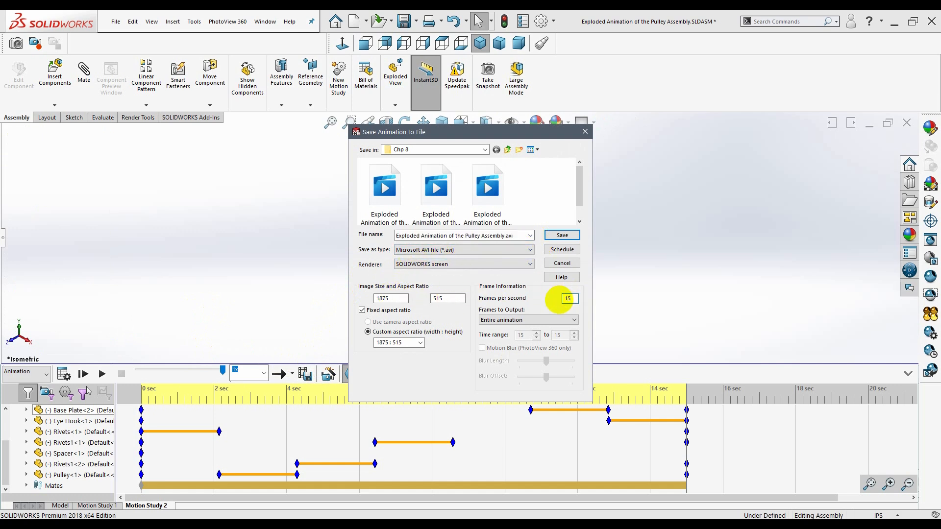
left_click(564, 237)
left_click(519, 247)
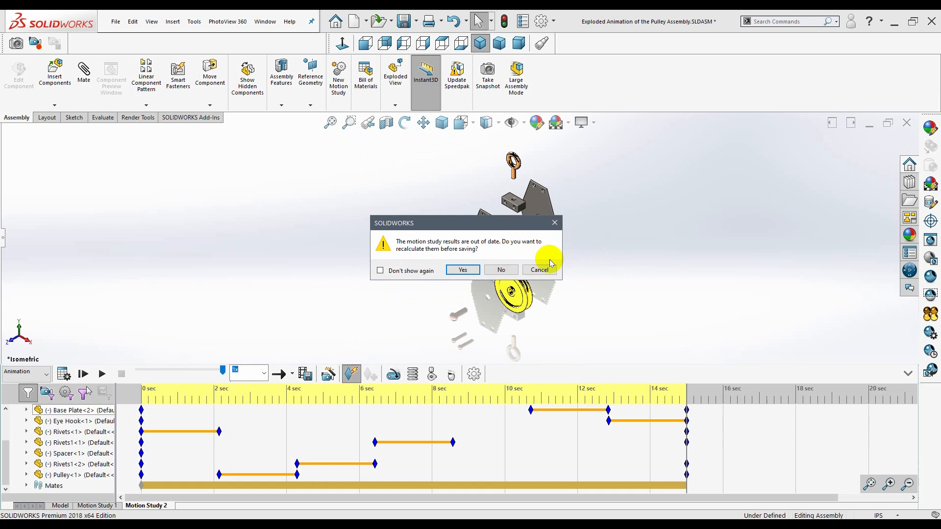
left_click(463, 270)
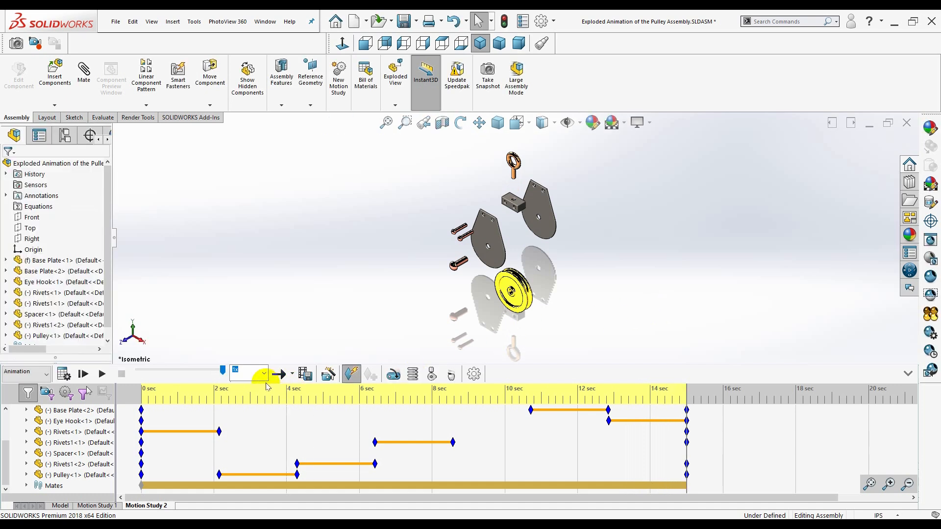
Set the playback mode to Reciprocate, play the animation and stop it
left_click(292, 375)
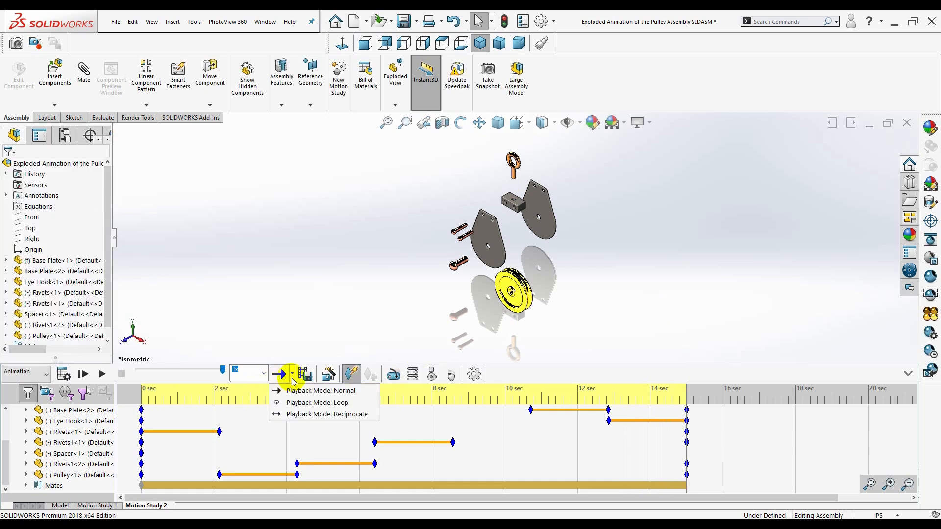
left_click(291, 414)
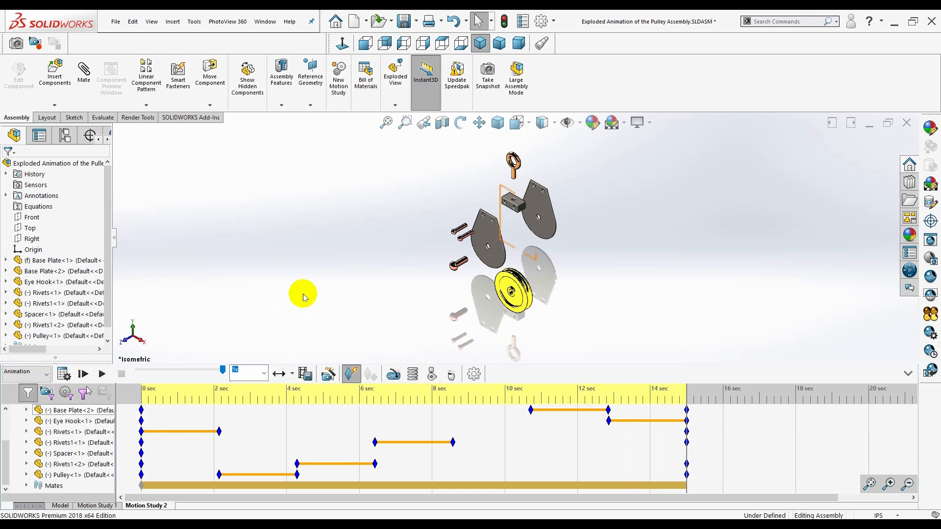
left_click(102, 374)
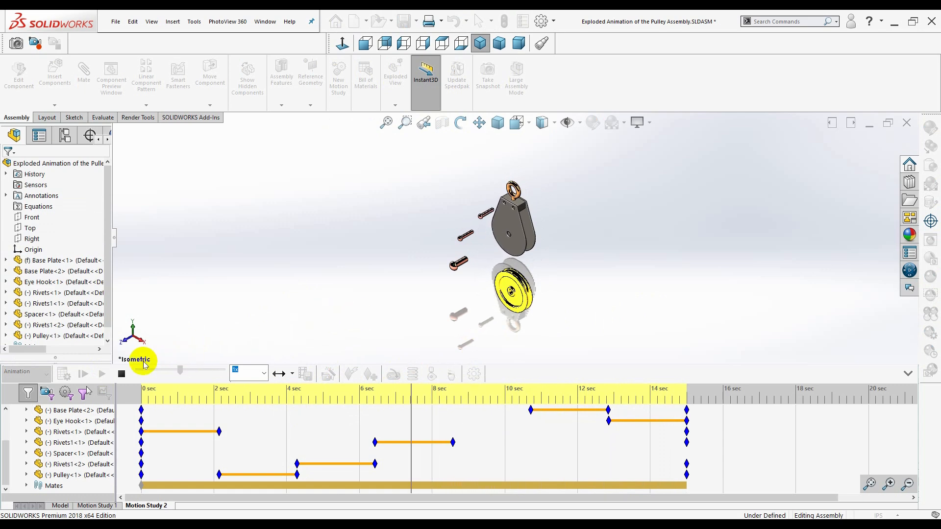
left_click(122, 374)
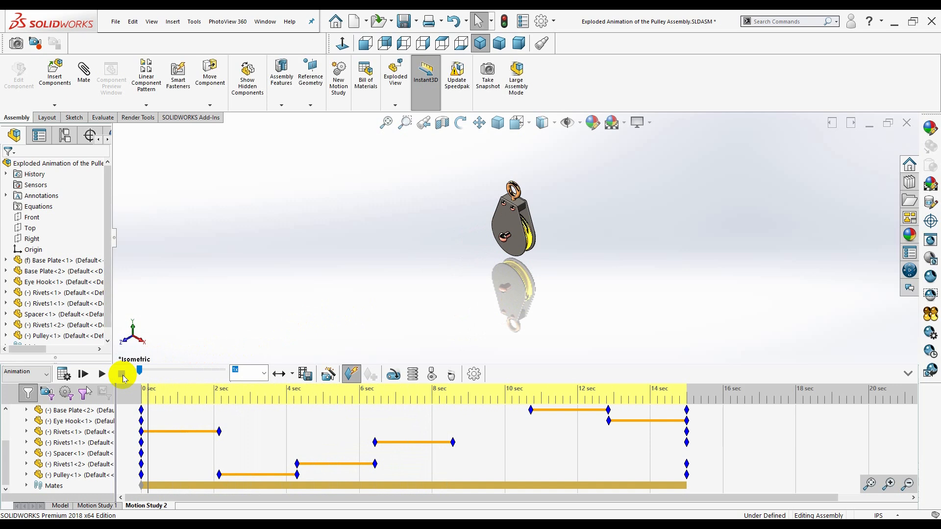
Save the reciprocating animation as "Exploded Animation of the Pulley Assembly .avi" with recalculated results and default compression, and save the assembly
left_click(305, 375)
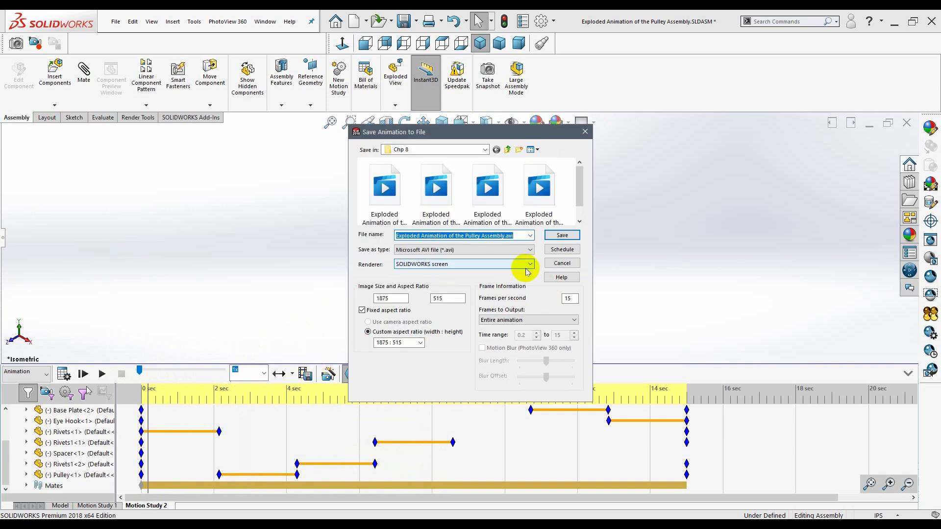
left_click(504, 236)
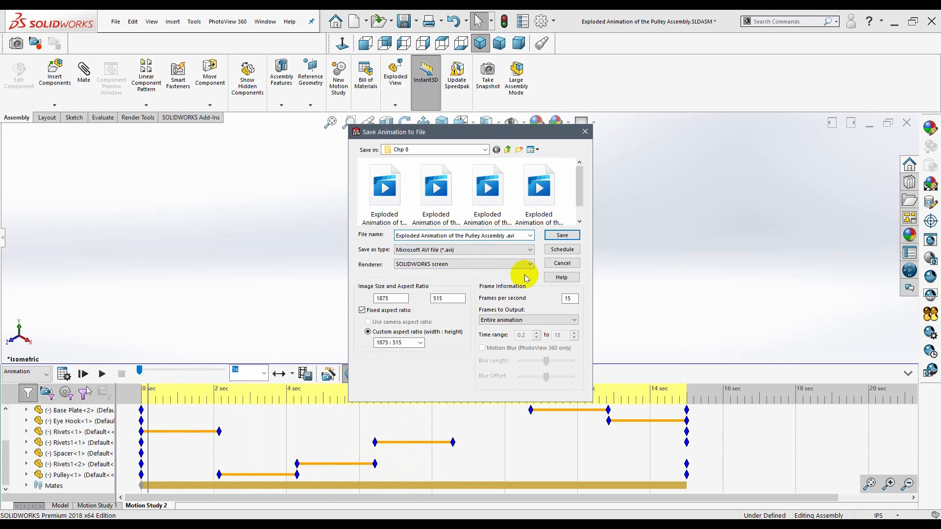
left_click(562, 235)
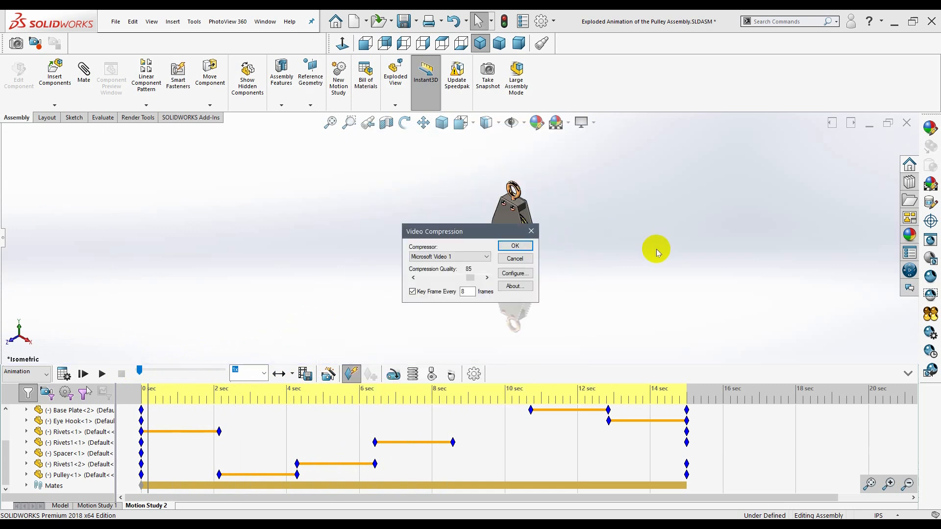
left_click(515, 246)
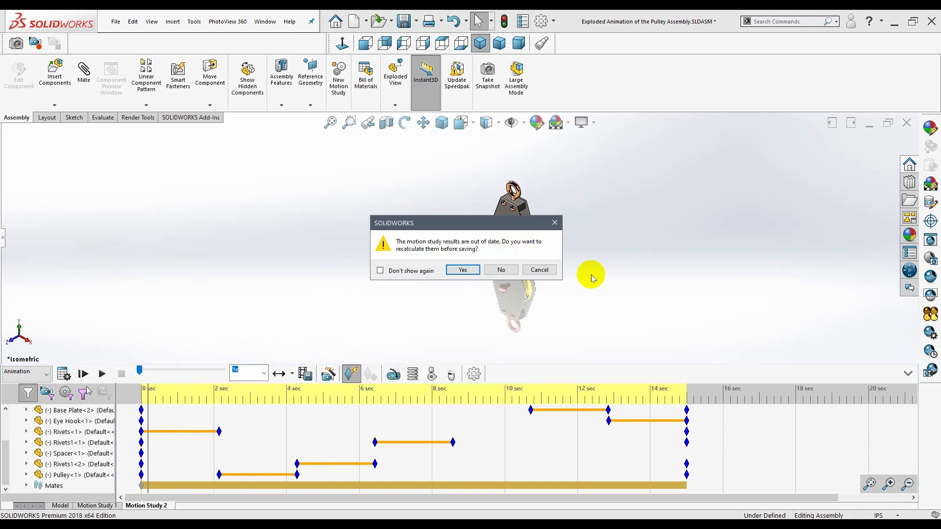
left_click(463, 270)
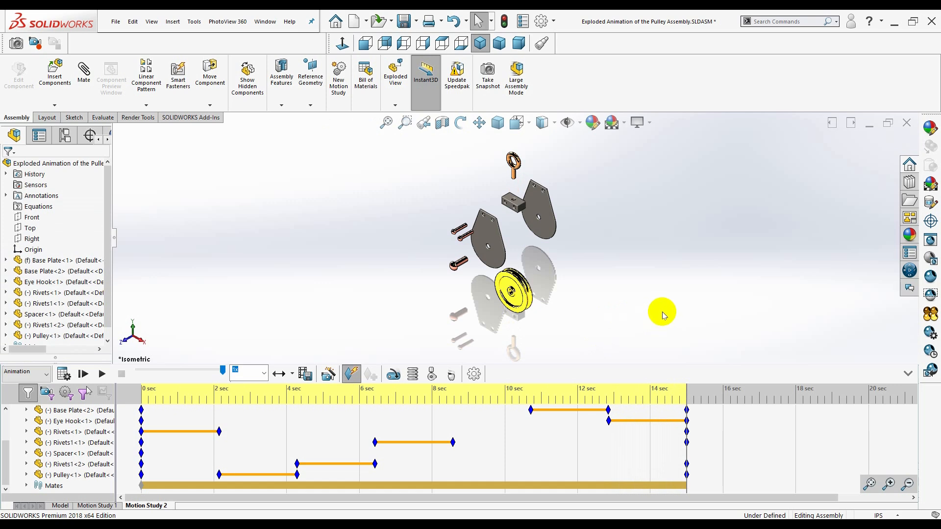
left_click(405, 23)
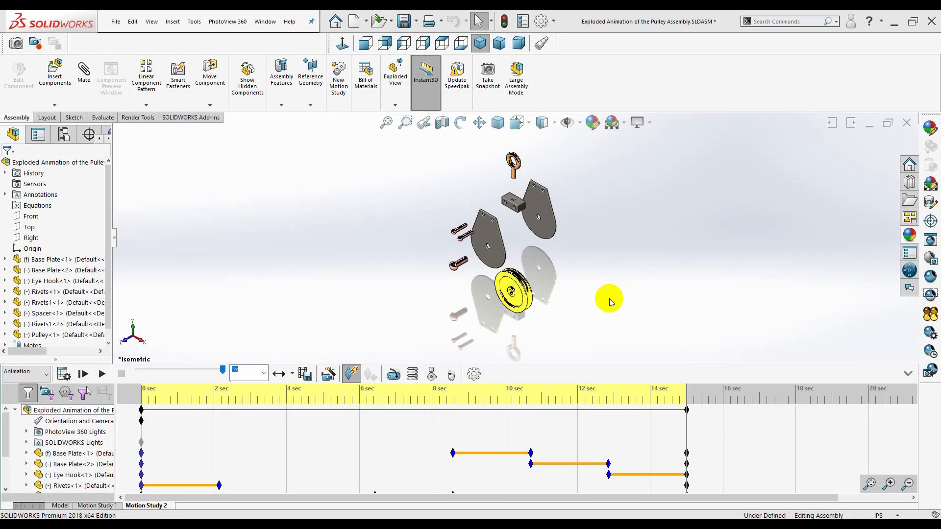
Apply a black-and-white checkered appearance to the Pulley<1> component
left_click(77, 334)
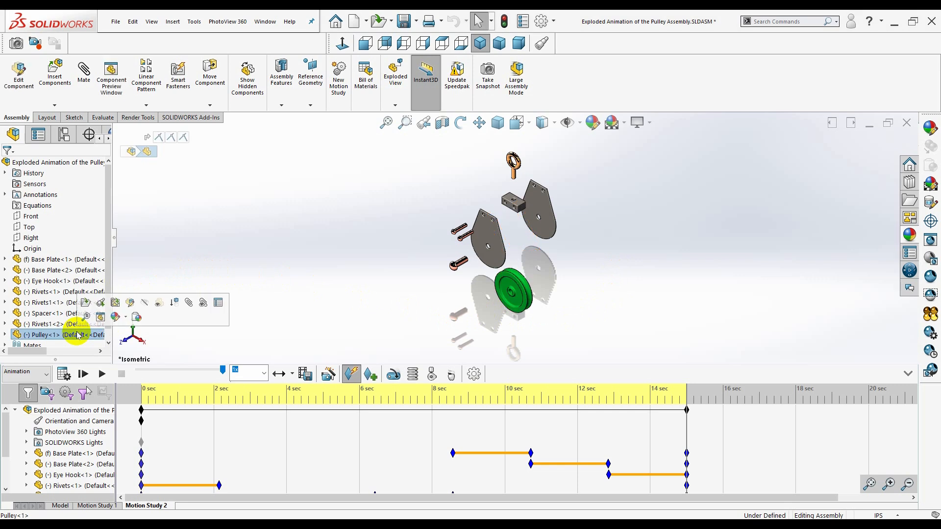
left_click(910, 238)
left_click(826, 380)
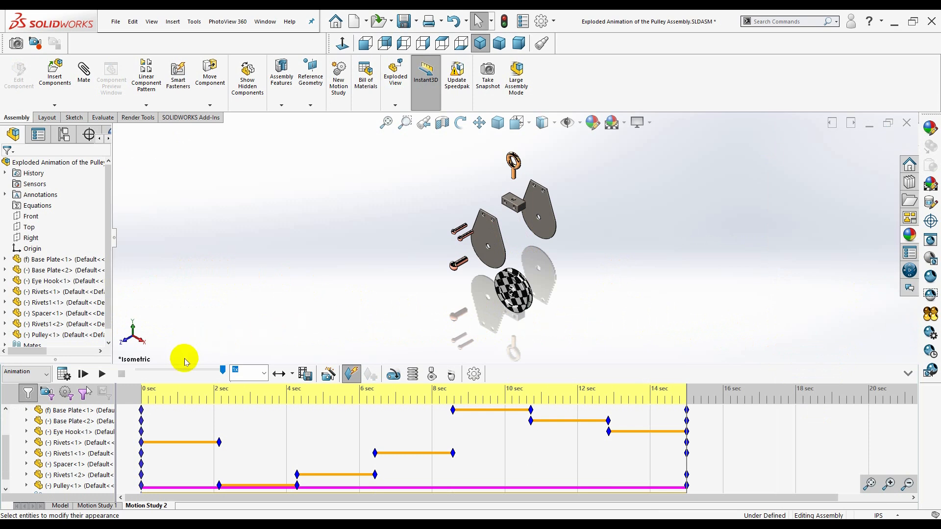
Add a rotary motor at a constant speed of 20 RPM to the pulley's face and play the animation
left_click(394, 375)
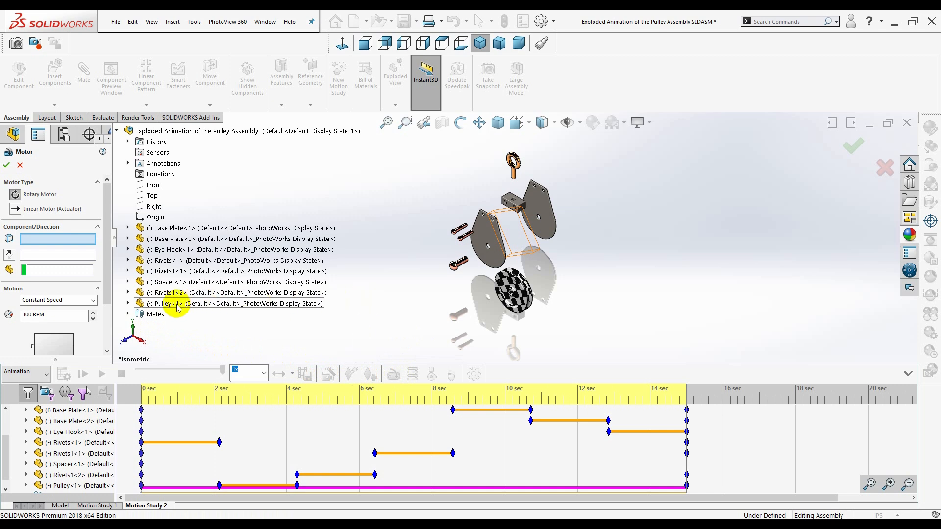
left_click(507, 297)
double_click(21, 314)
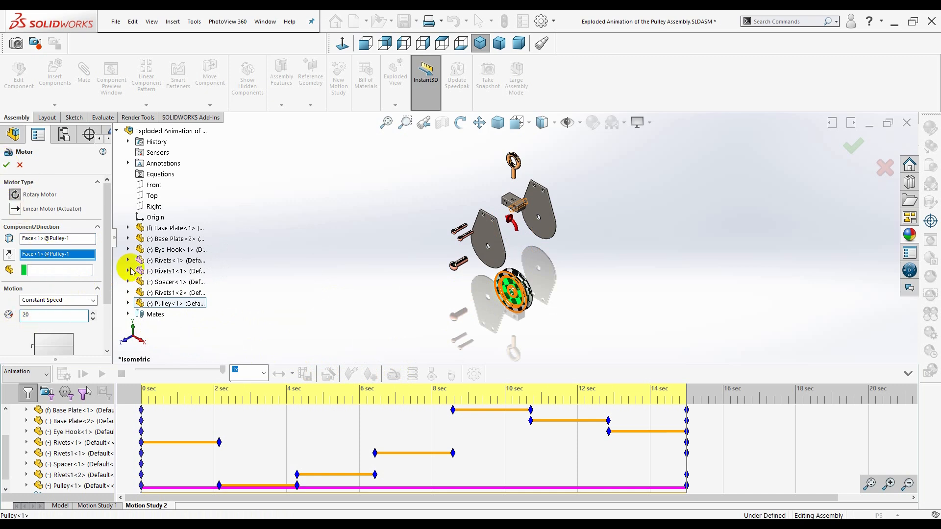
scroll(54, 294, "down", 2)
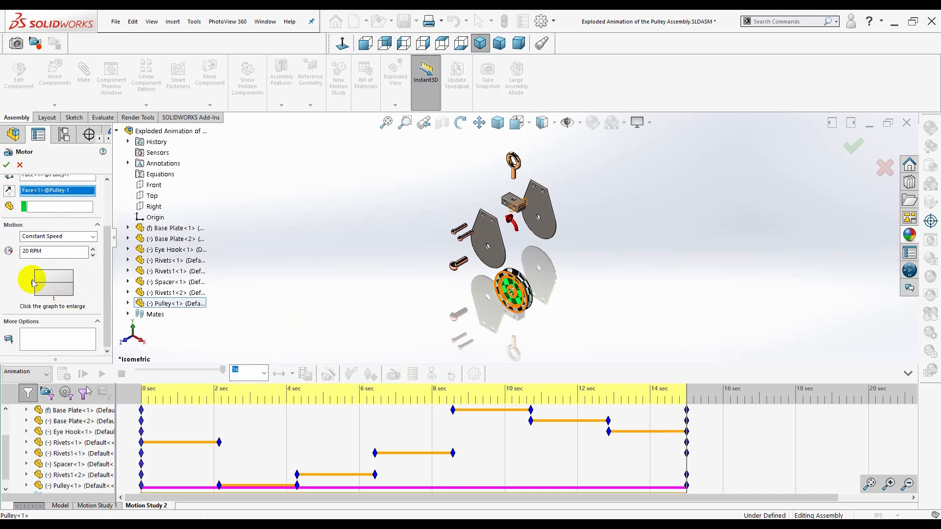
left_click(6, 165)
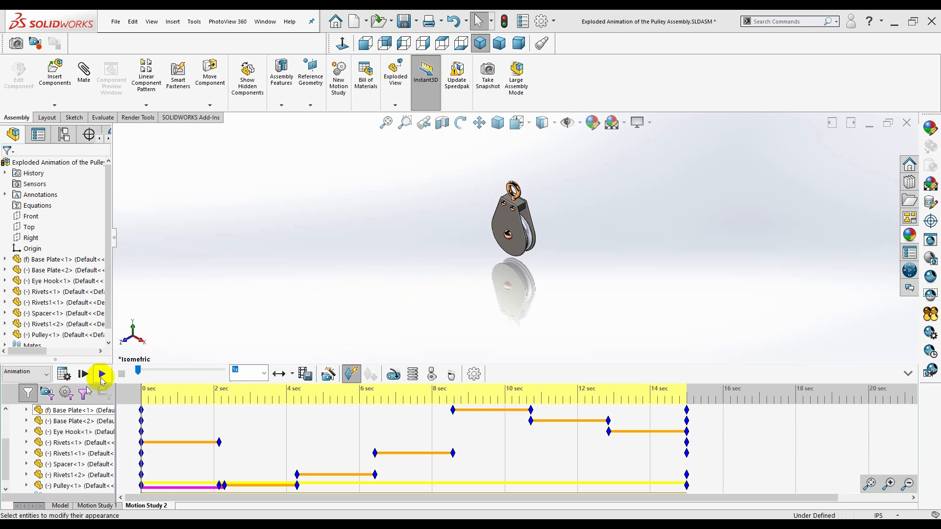
left_click(102, 375)
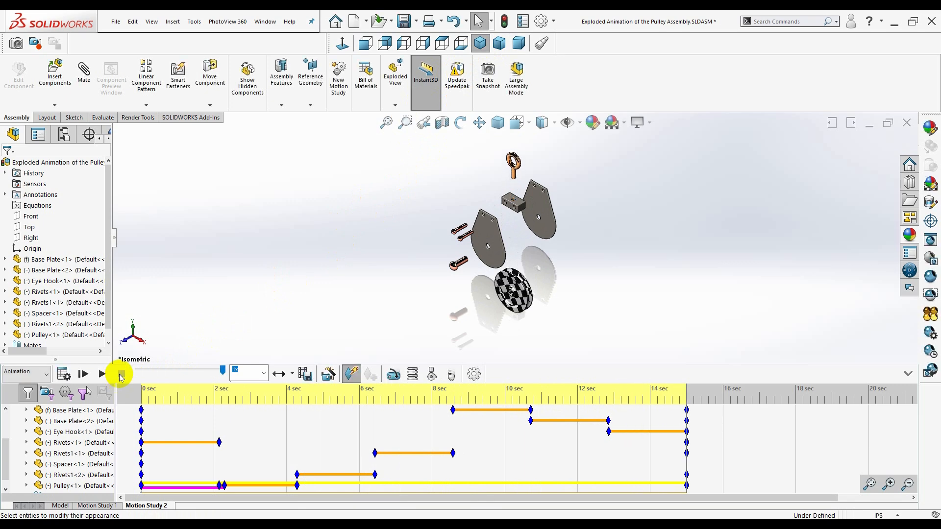
Save the animation with the spinning pulley as "Exploded Animation of the Pulley Assembly1.avi" using Microsoft Video 1 compression and recalculated results
left_click(479, 48)
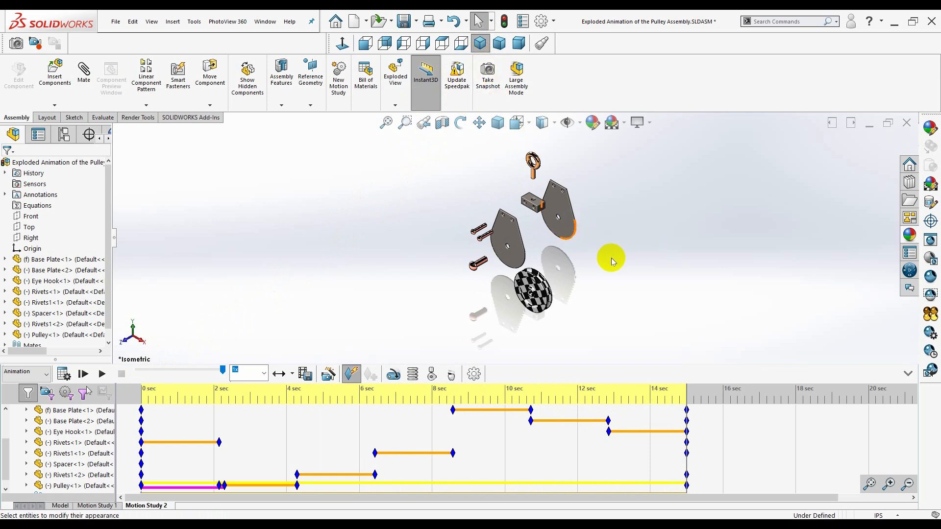
left_click(305, 375)
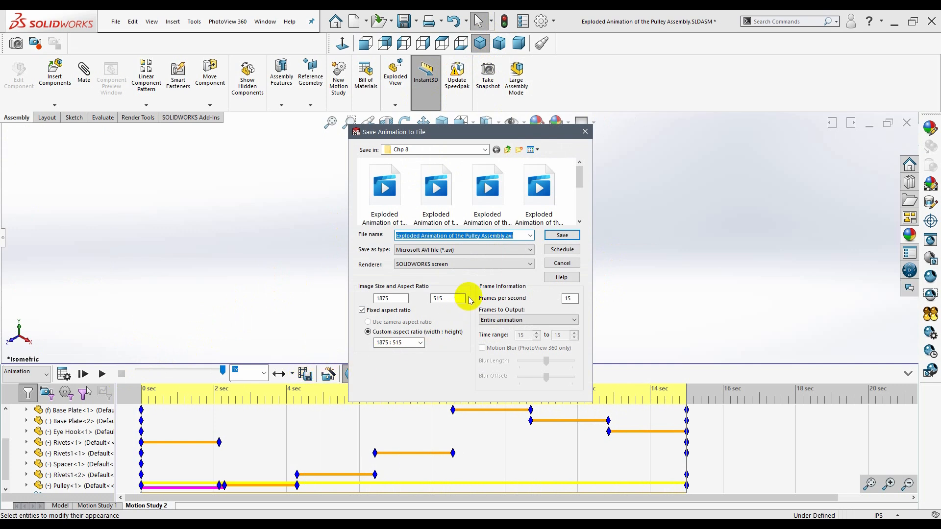
left_click(504, 236)
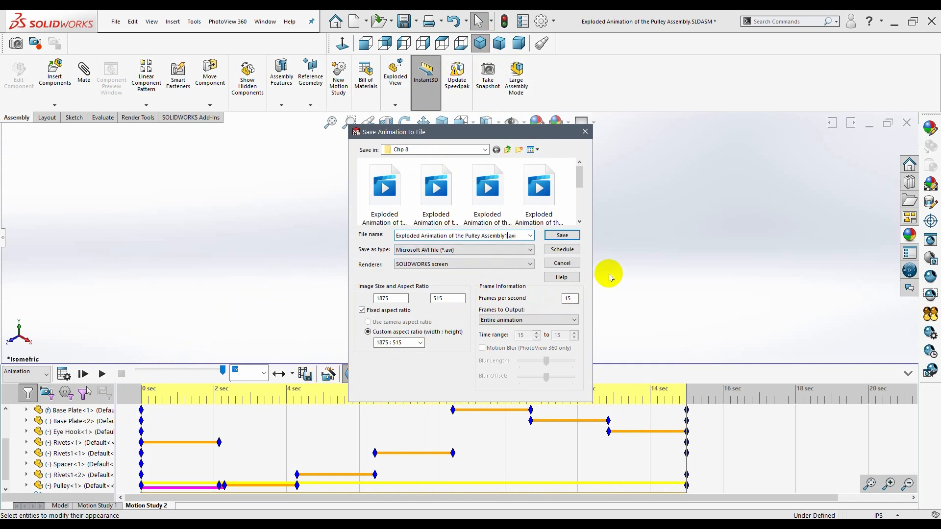
left_click(564, 234)
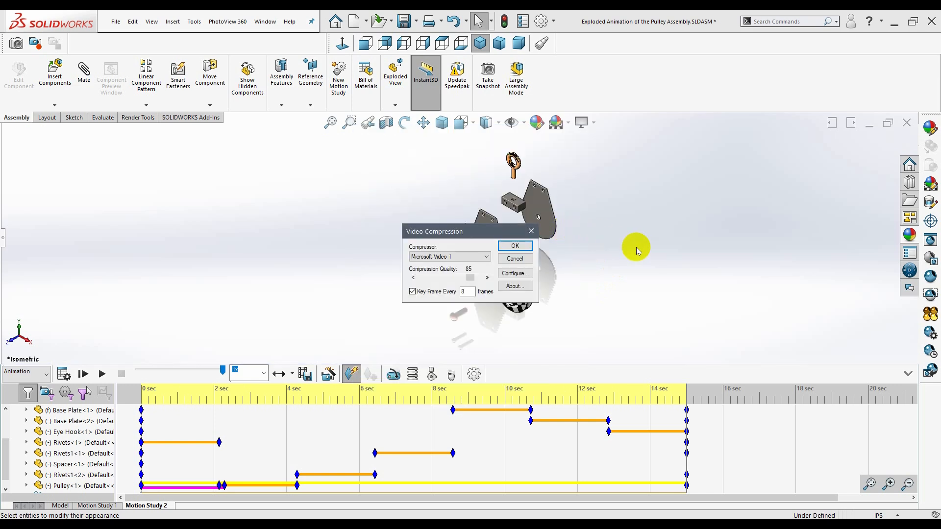
left_click(512, 243)
left_click(460, 269)
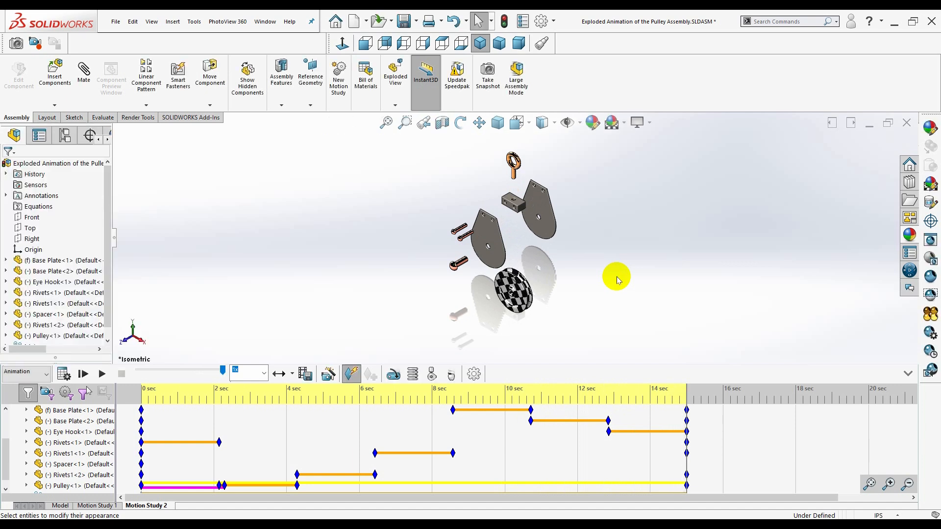
Save the assembly together with the modified Pulley.SLDPRT part
left_click(404, 22)
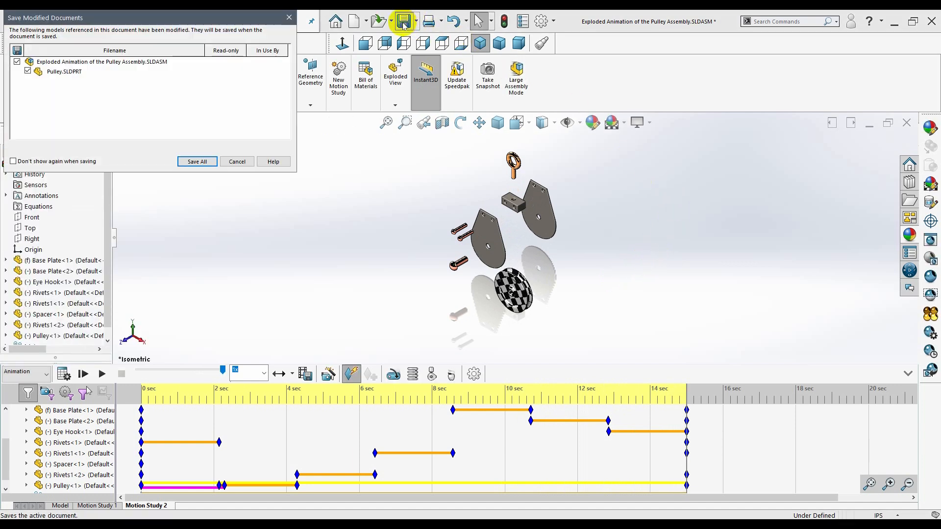
left_click(195, 162)
left_click(382, 221)
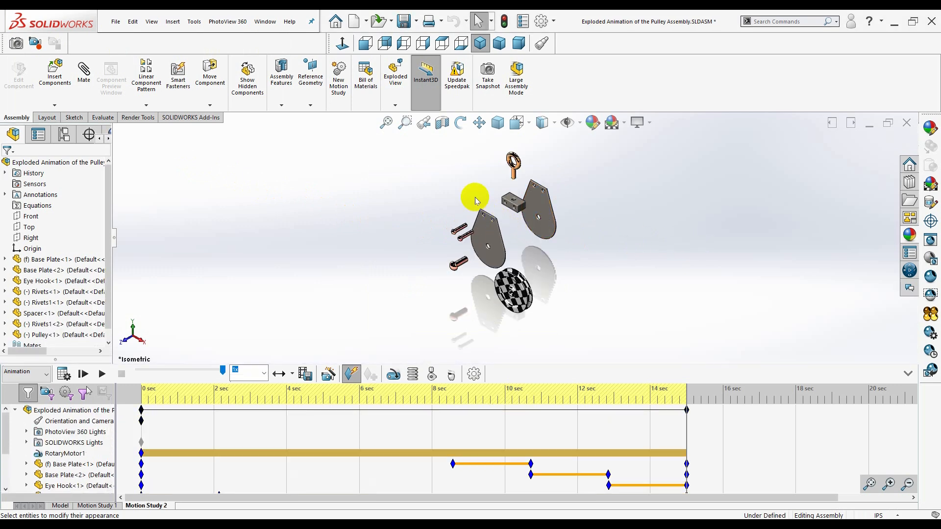
View the exploded pulley assembly in the standard angled orientations, including trimetric, and return to the isometric view
left_click(484, 49)
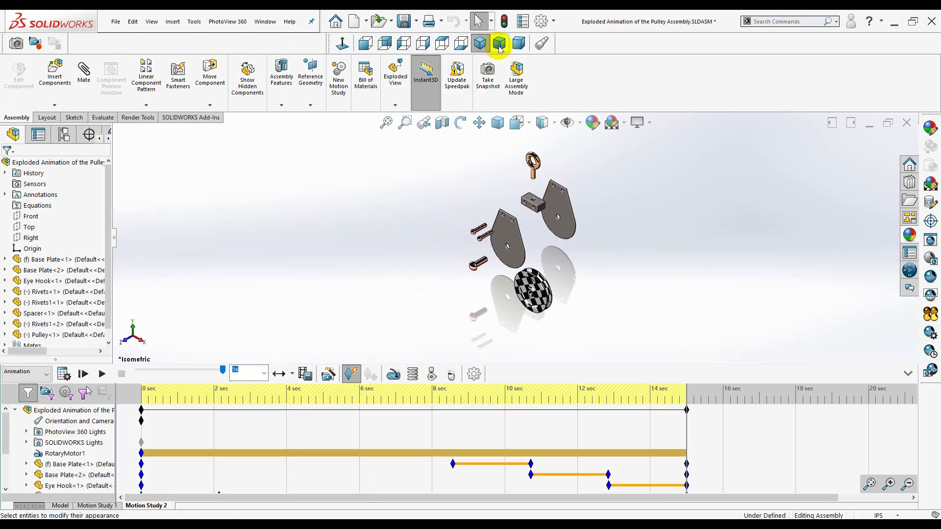
left_click(514, 47)
left_click(479, 48)
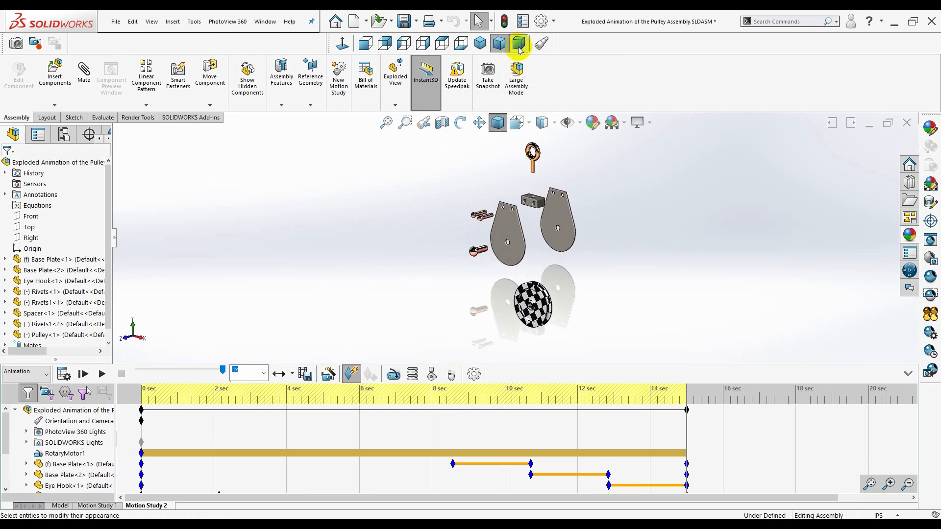
left_click(478, 49)
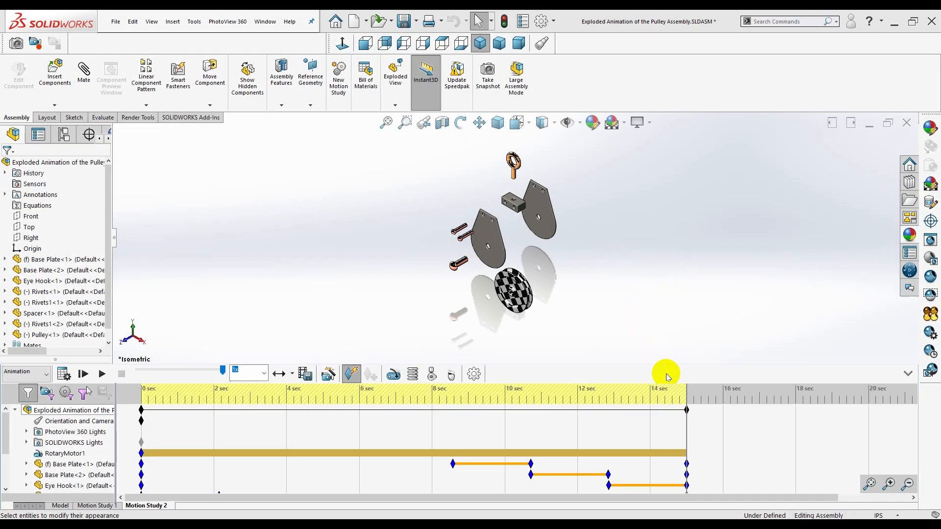
Move the animation time to 0 sec and view the collapsed pulley assembly in isometric, trimetric and dimetric orientations
left_click(143, 395)
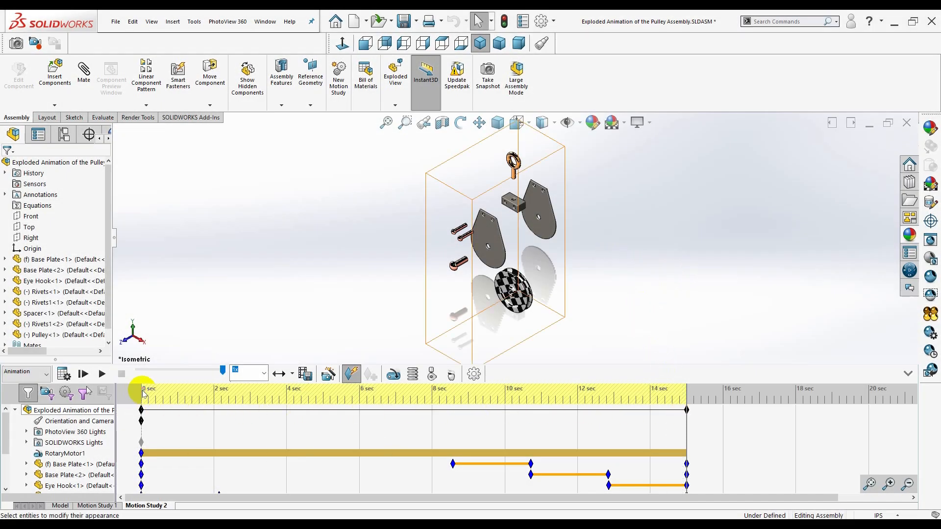
left_click(483, 44)
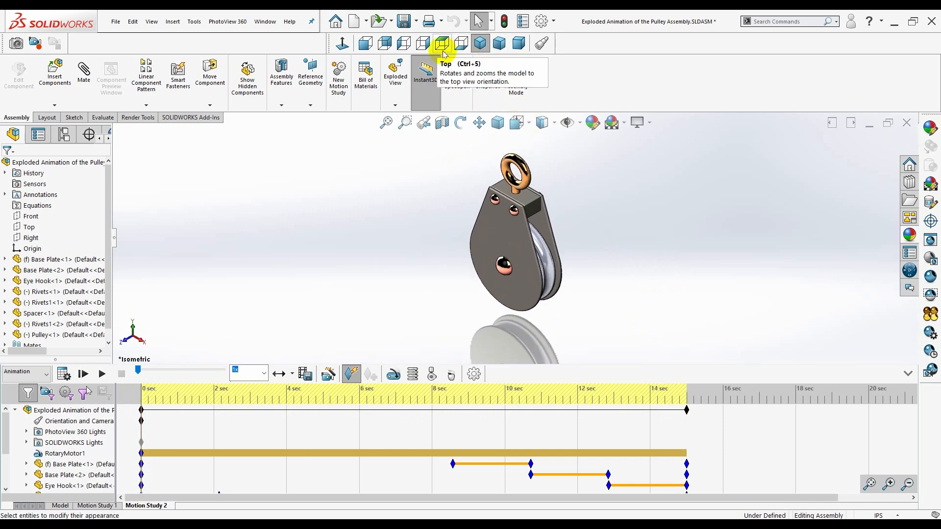
left_click(516, 44)
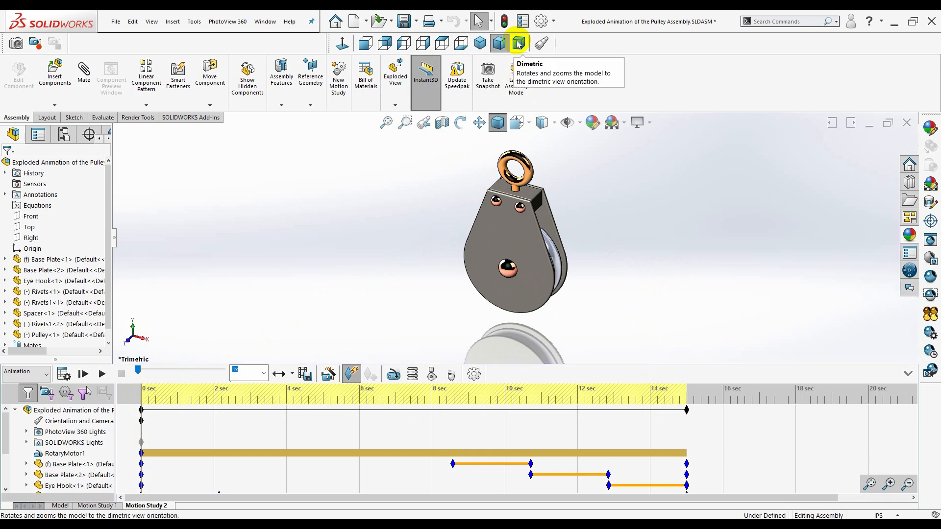
left_click(518, 44)
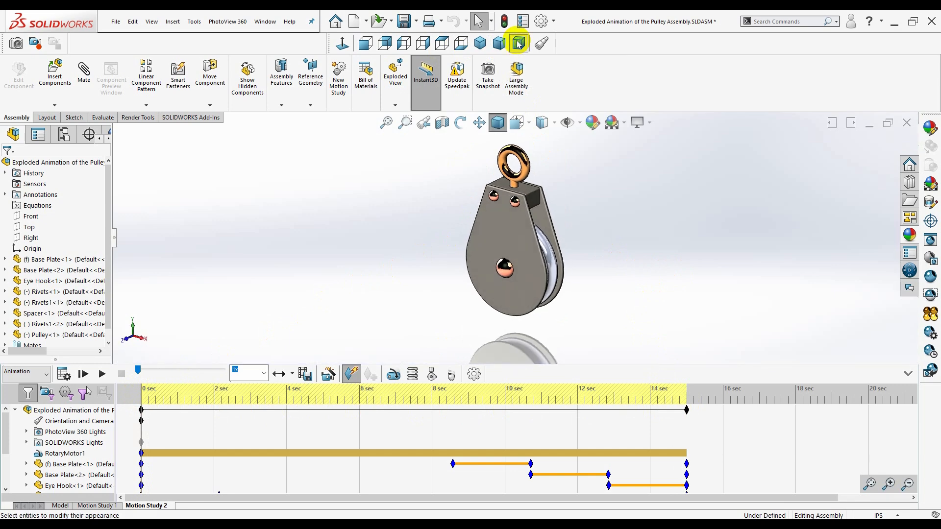
Orient the collapsed pulley assembly to the isometric view and set a shaded display style
left_click(480, 45)
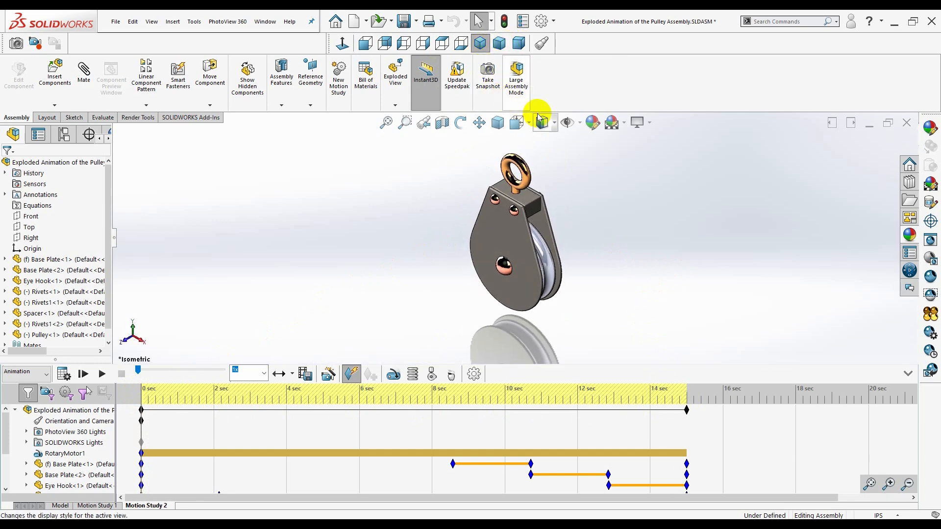
left_click(554, 123)
left_click(543, 161)
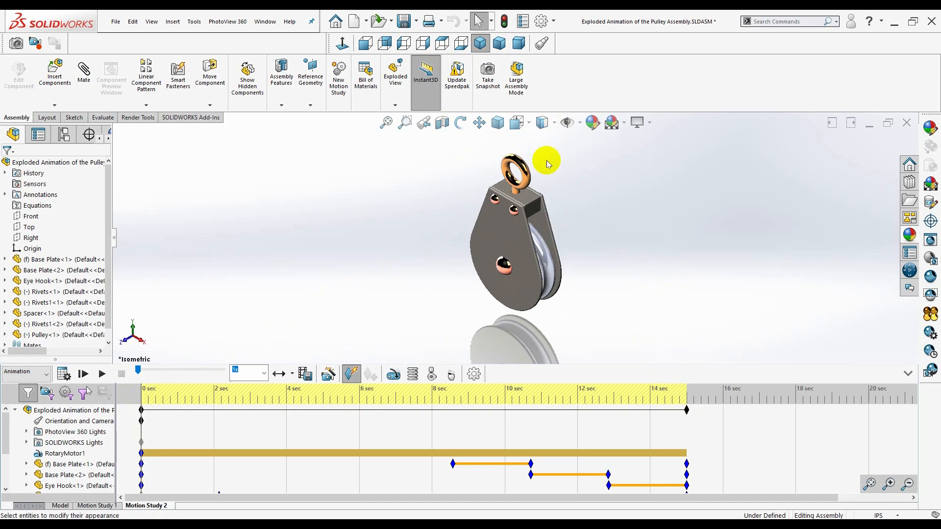